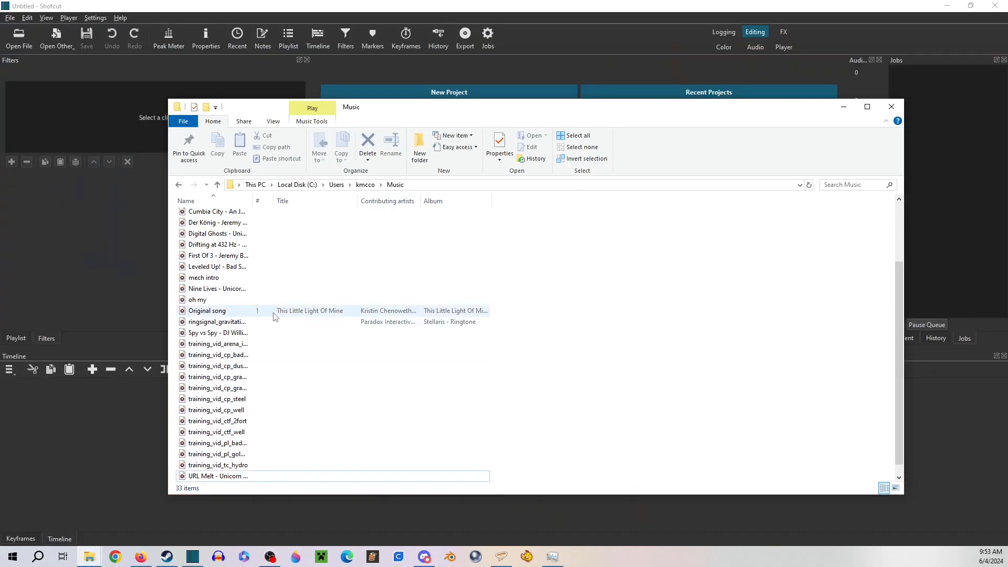
Place the mech intro audio file from the Music folder at the start of the Shotcut timeline
scroll(273, 315, "down", 1)
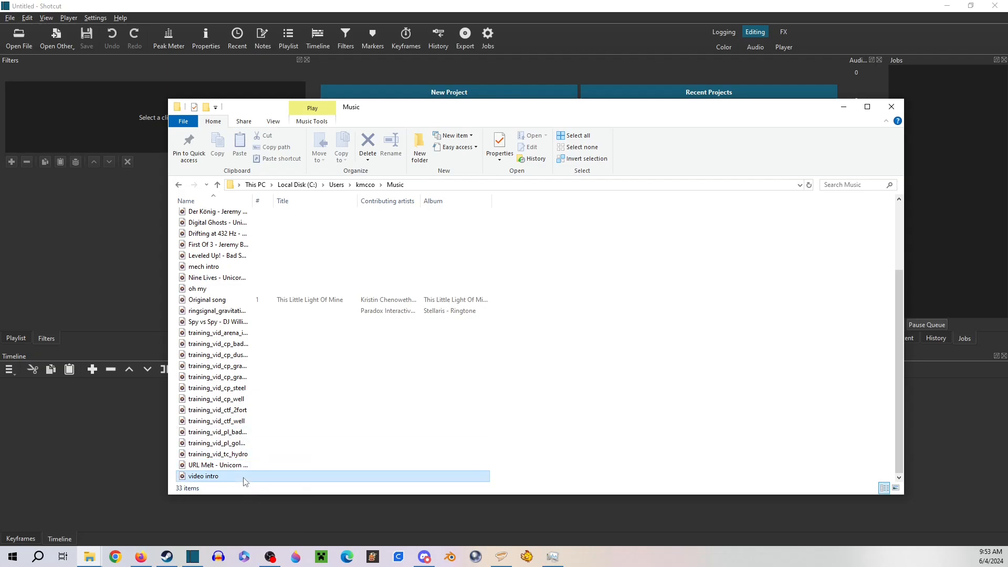
scroll(241, 373, "up", 3)
left_click(239, 371)
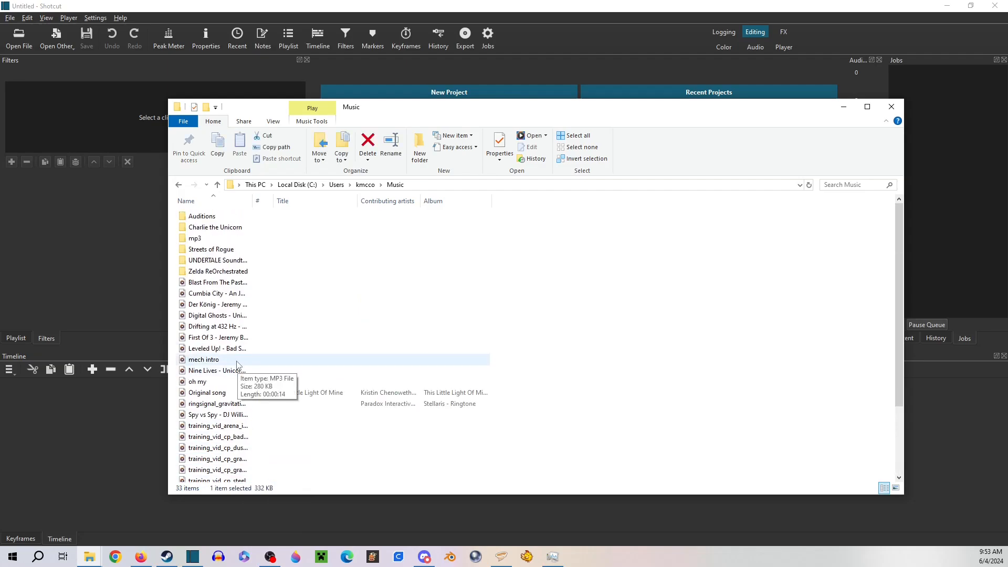
left_click_drag(237, 360, 102, 424)
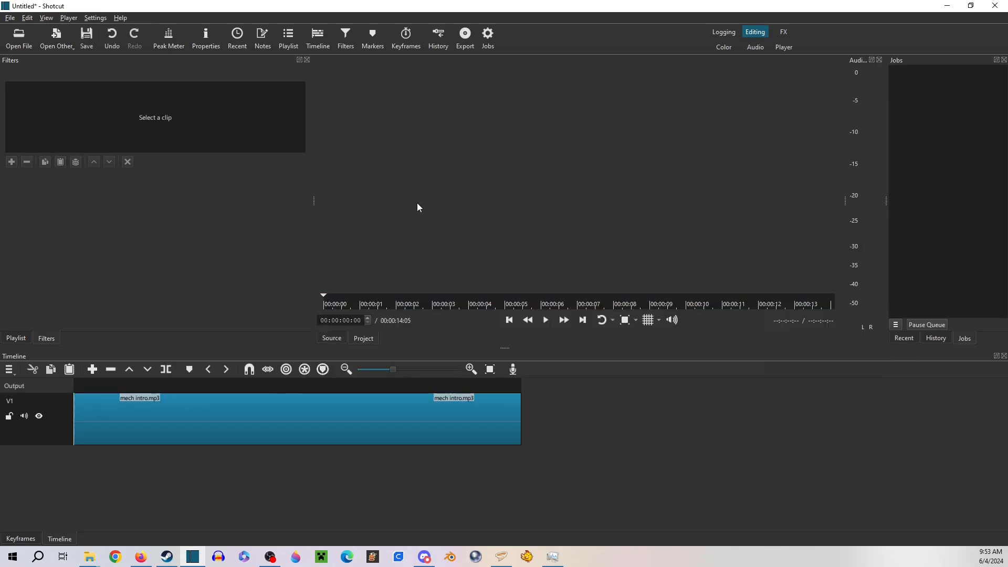
Detach the audio from the mech intro clip and cut the leftover clip from video track V1
right_click(244, 416)
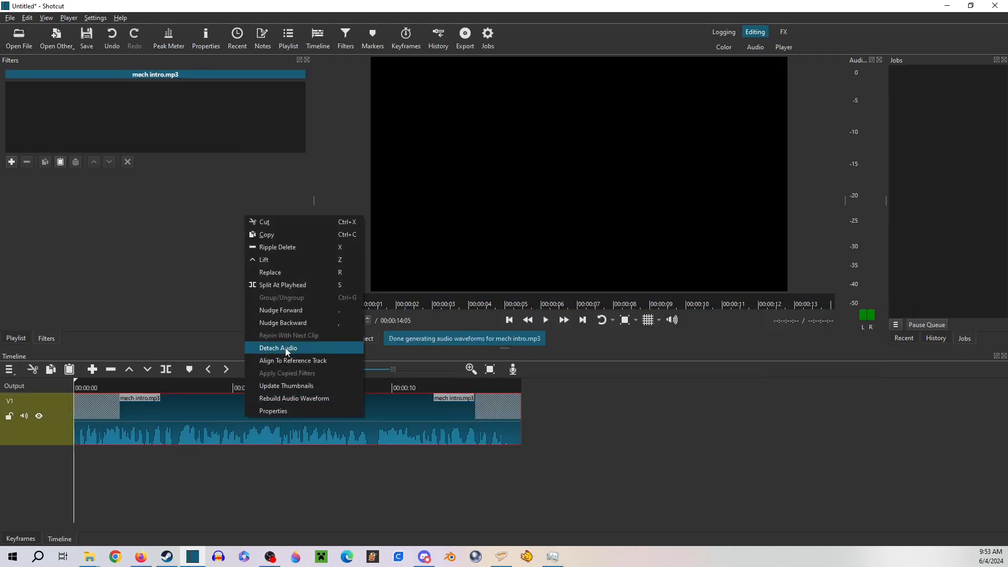
left_click(285, 347)
right_click(249, 419)
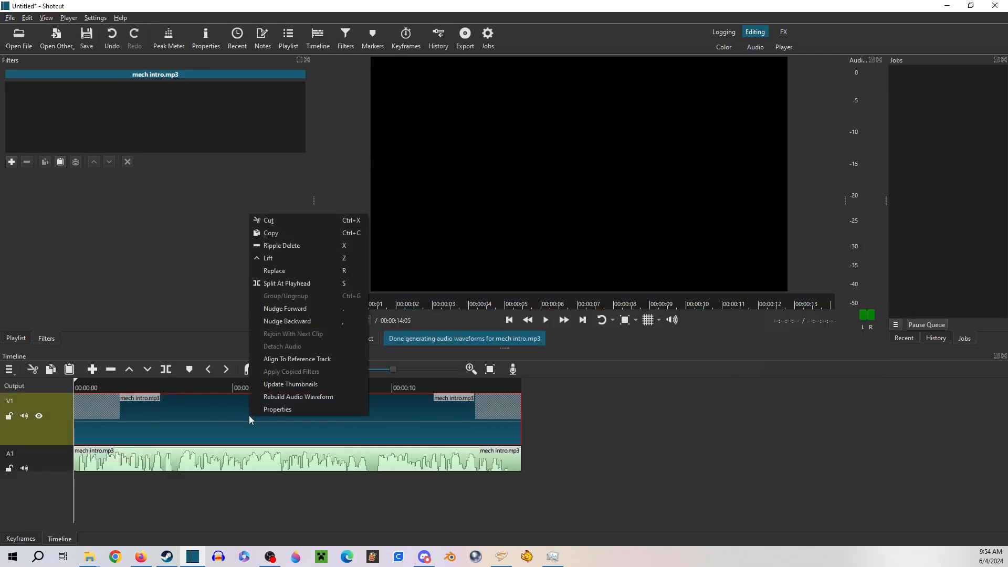
left_click(299, 221)
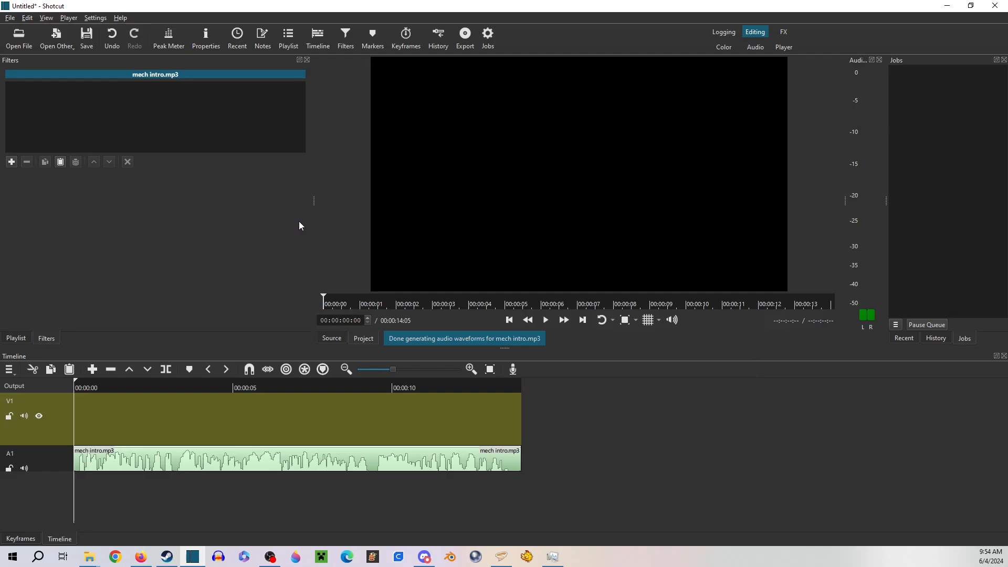
Add a second audio track to the timeline
left_click(10, 370)
mouse_move(35, 383)
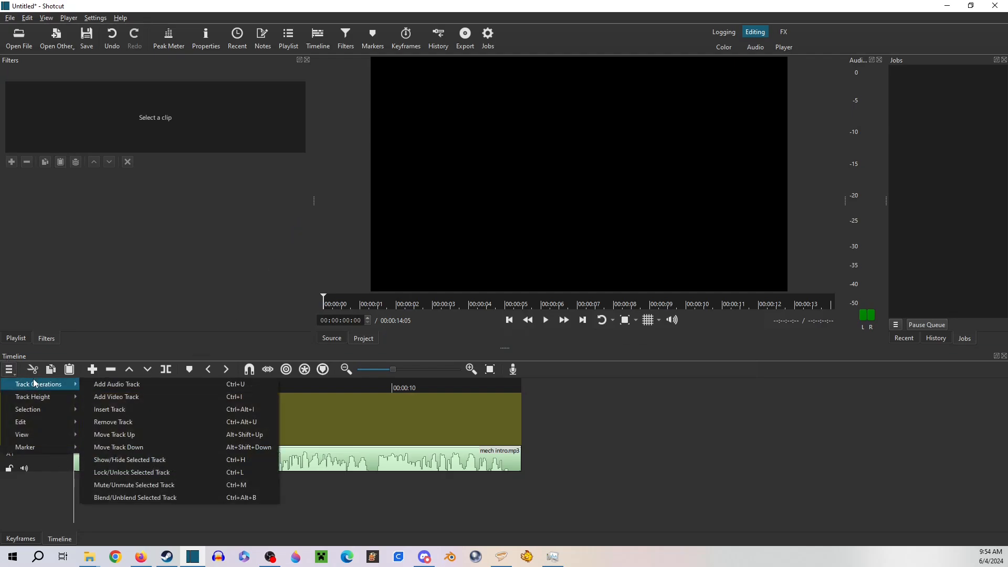
left_click(91, 387)
Place the Leveled Up! - Bad Snacks song from the Music folder on audio track A2
mouse_move(89, 556)
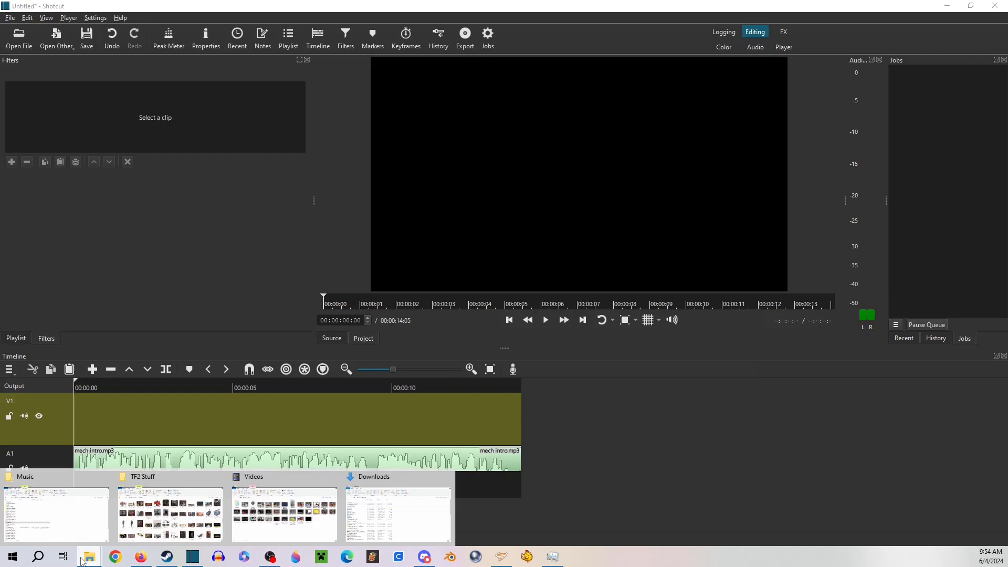
left_click(83, 518)
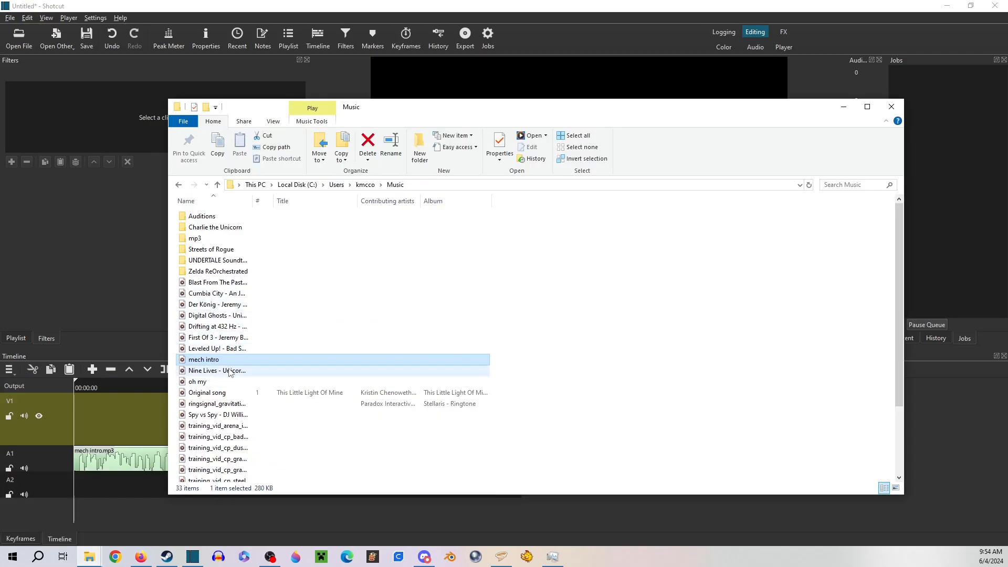
scroll(218, 352, "down", 1)
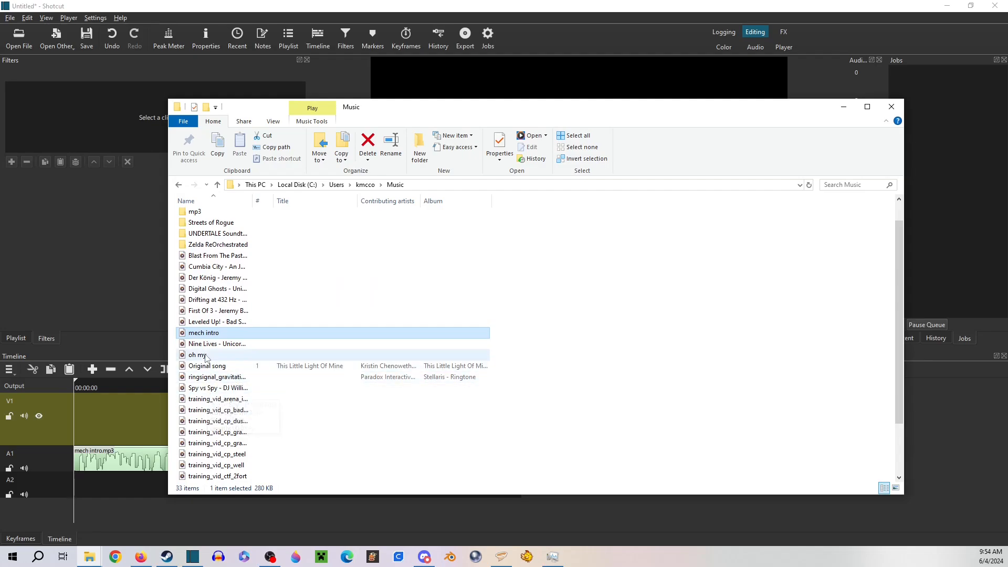
left_click(210, 320)
left_click_drag(210, 320, 84, 487)
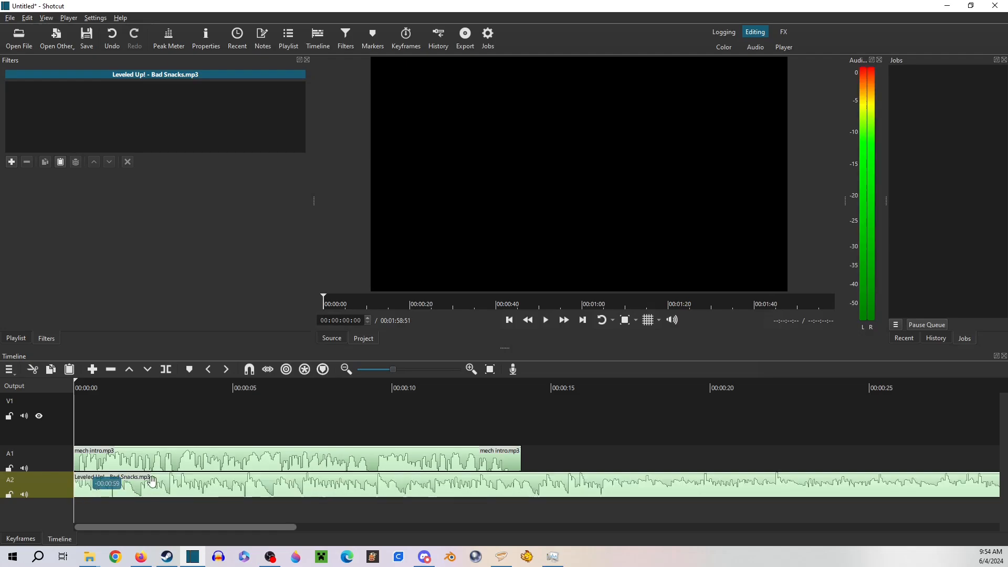
Cut the Leveled Up! - Bad Snacks clip from audio track A2
left_click_drag(152, 481, 235, 480)
right_click(236, 480)
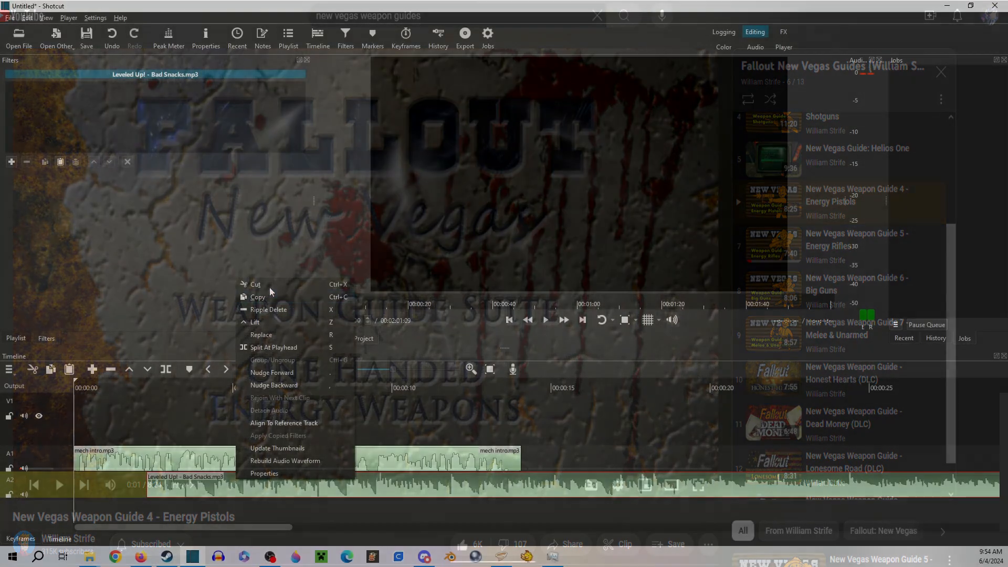
left_click(269, 285)
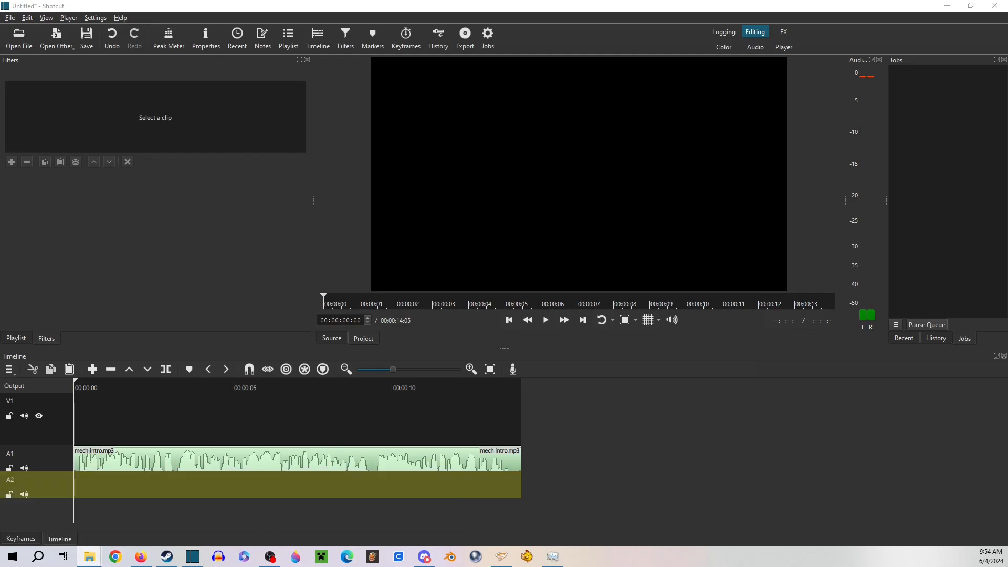
Add the Mech gameplay video from the Videos folder to track V1, aligned with the start of the timeline
left_click_drag(1007, 87, 493, 89)
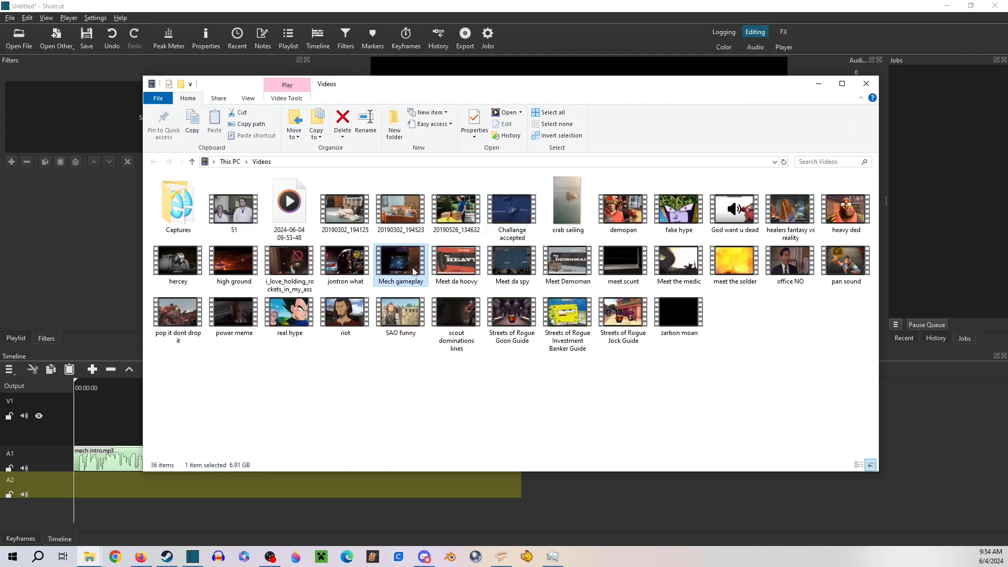
left_click_drag(412, 267, 113, 436)
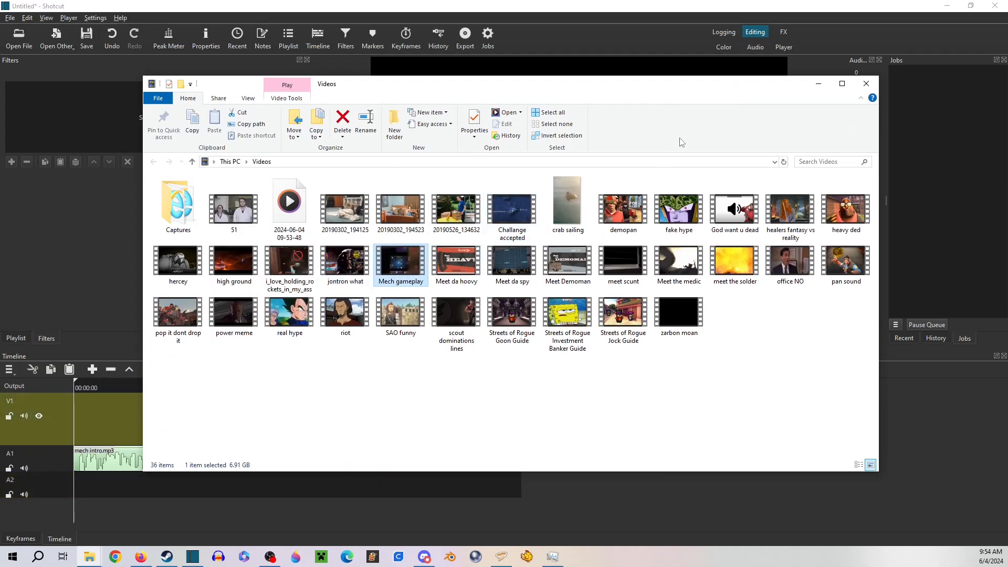
left_click(818, 87)
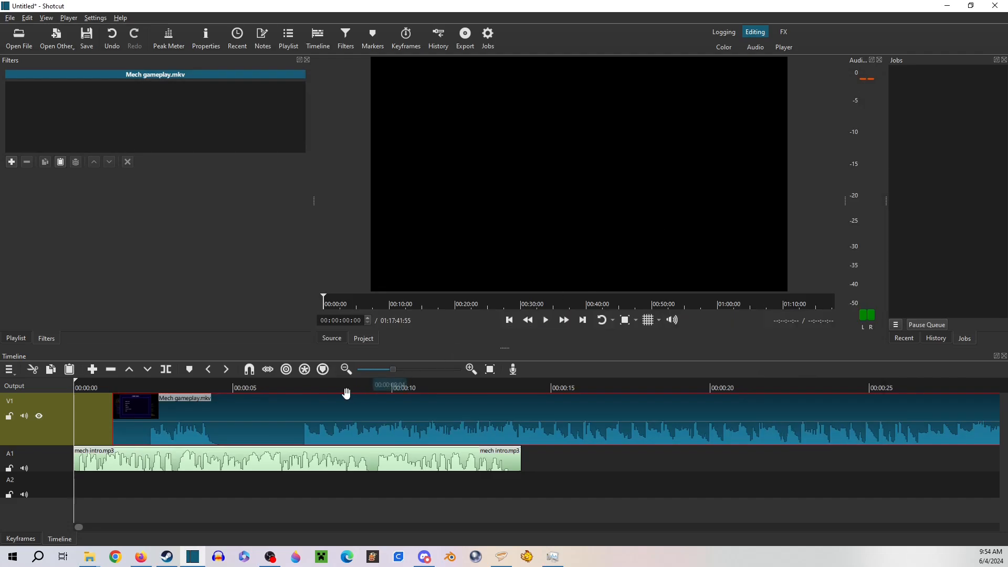
left_click_drag(309, 411, 269, 411)
Split the Mech gameplay clip at 00:00:05:55 and ripple delete the part before the split
left_click(263, 383)
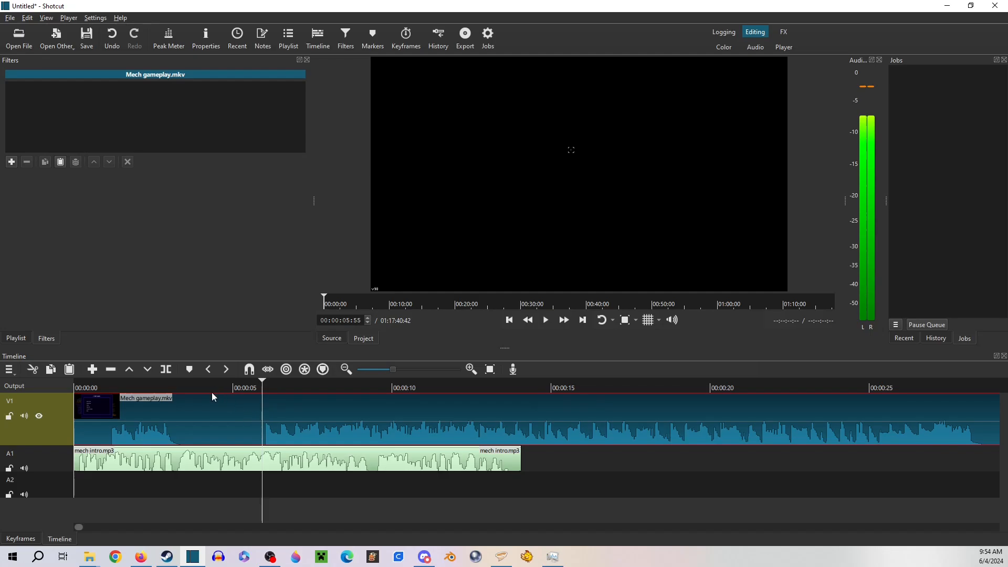
left_click(168, 372)
right_click(204, 421)
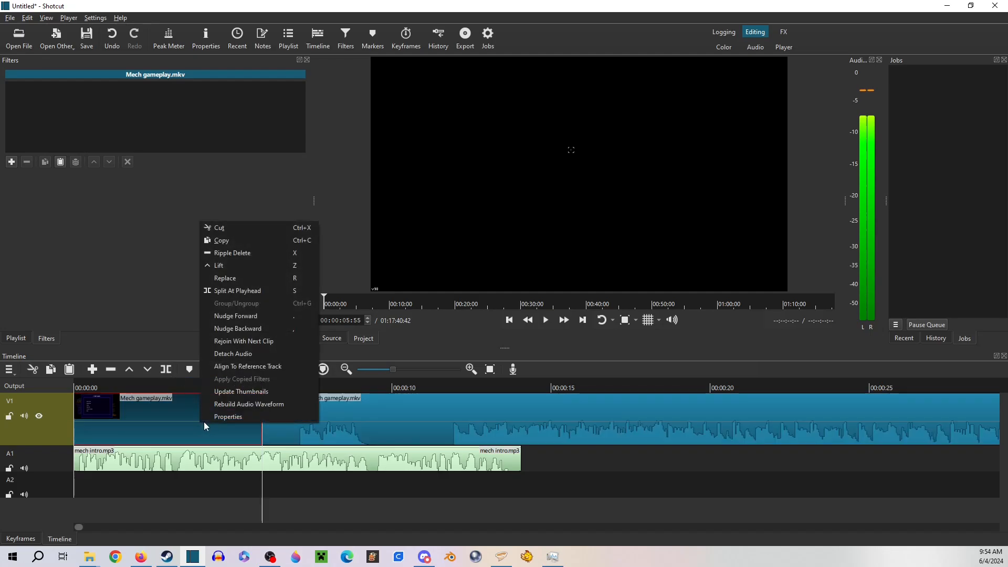
left_click(232, 253)
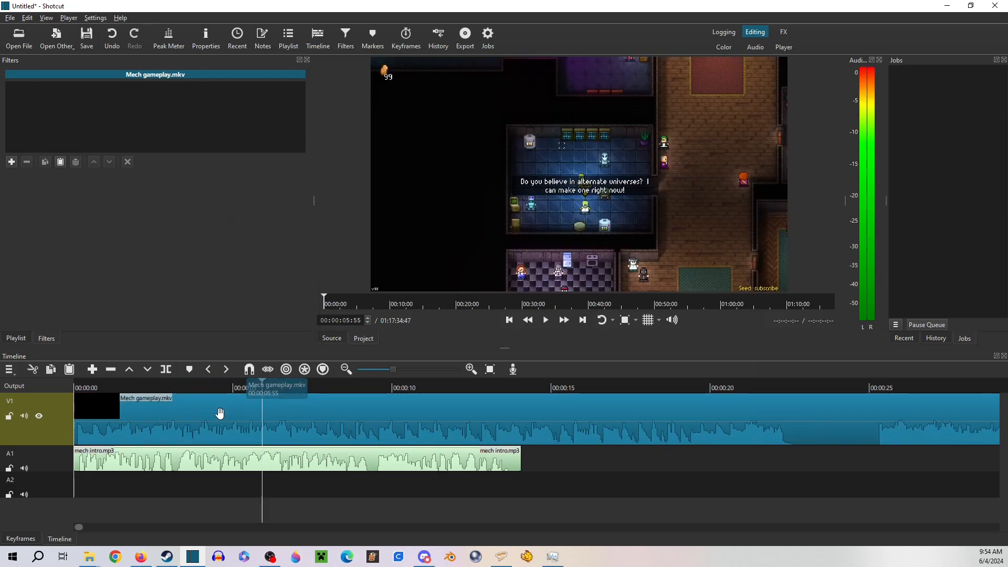
Split the gameplay clip at 00:00:25:18 and ripple delete the section before it
left_click(105, 385)
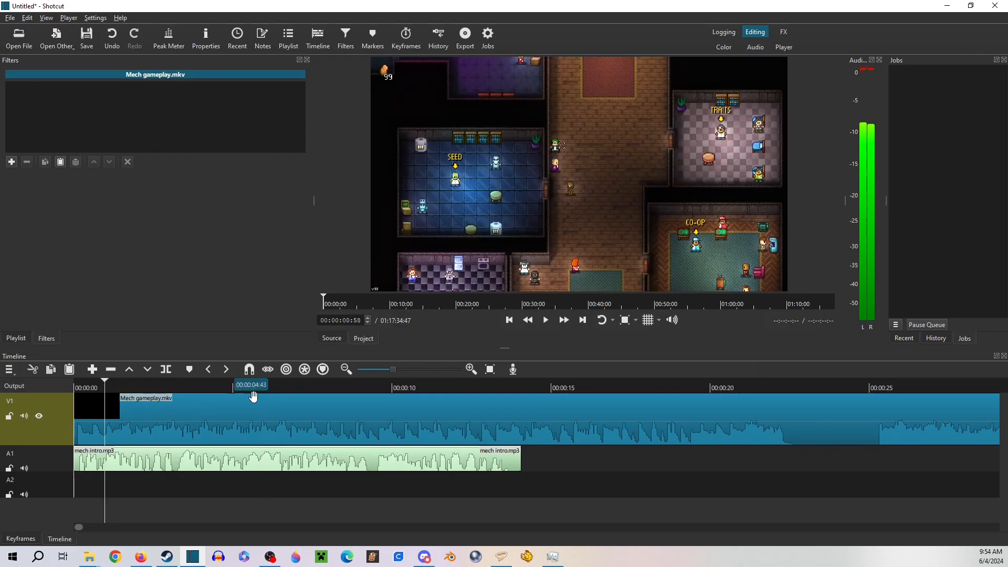
left_click_drag(78, 526, 83, 533)
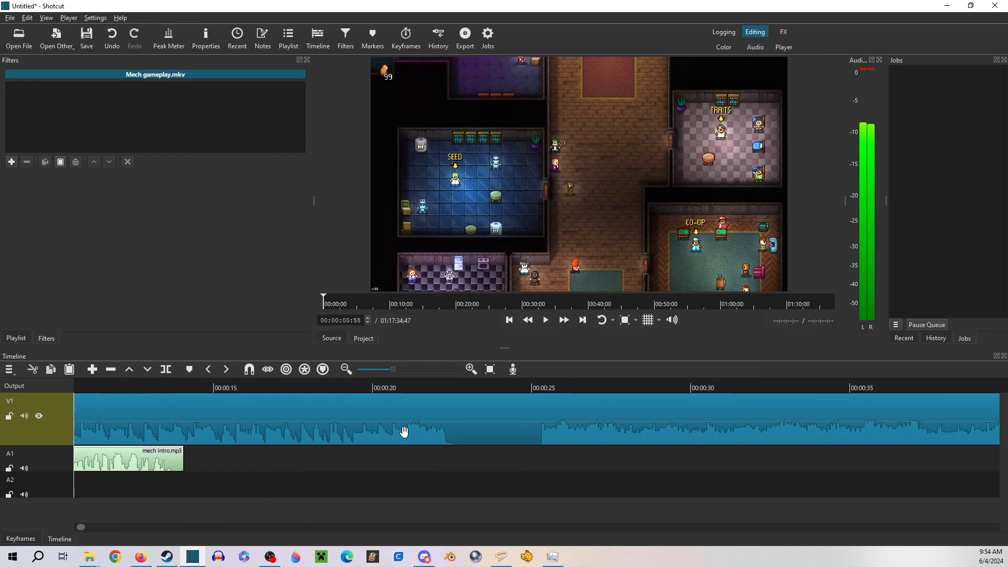
left_click(541, 389)
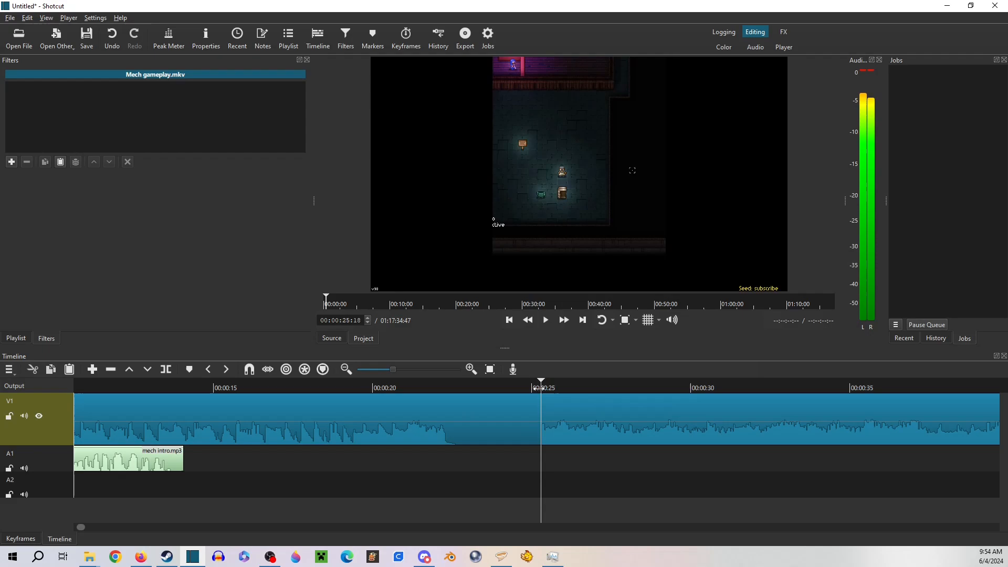
left_click(506, 405)
left_click(160, 371)
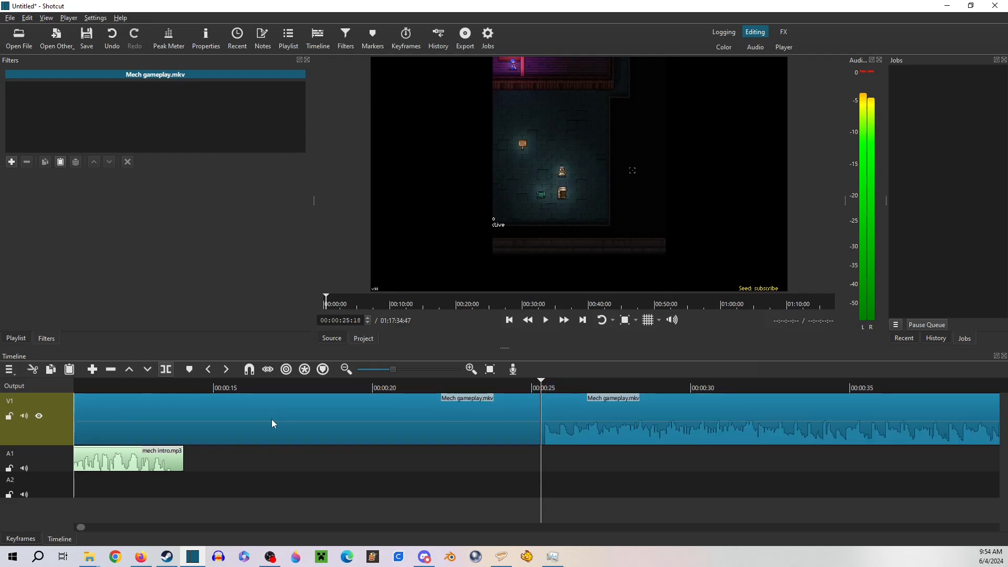
right_click(272, 419)
left_click(313, 250)
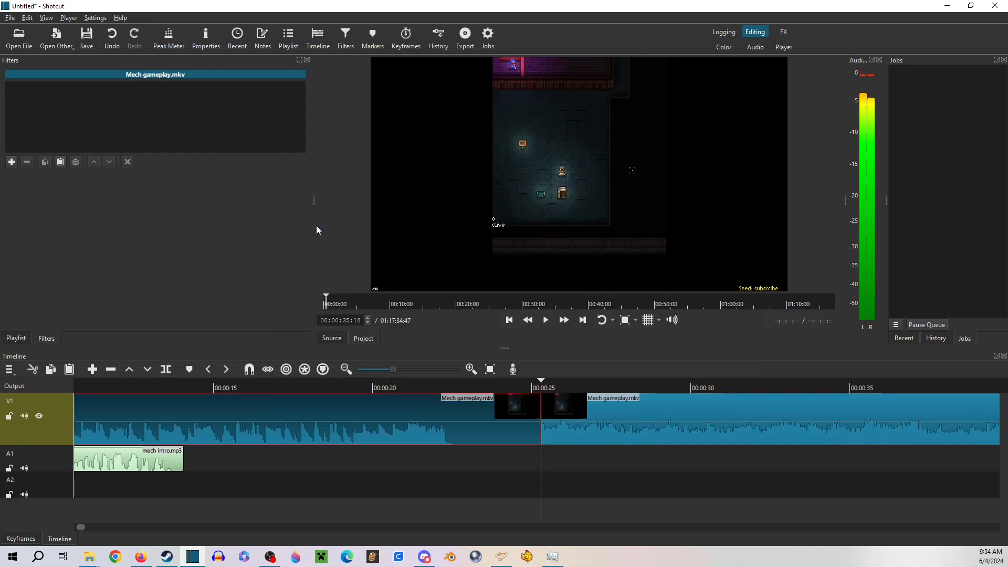
left_click_drag(81, 530, 63, 530)
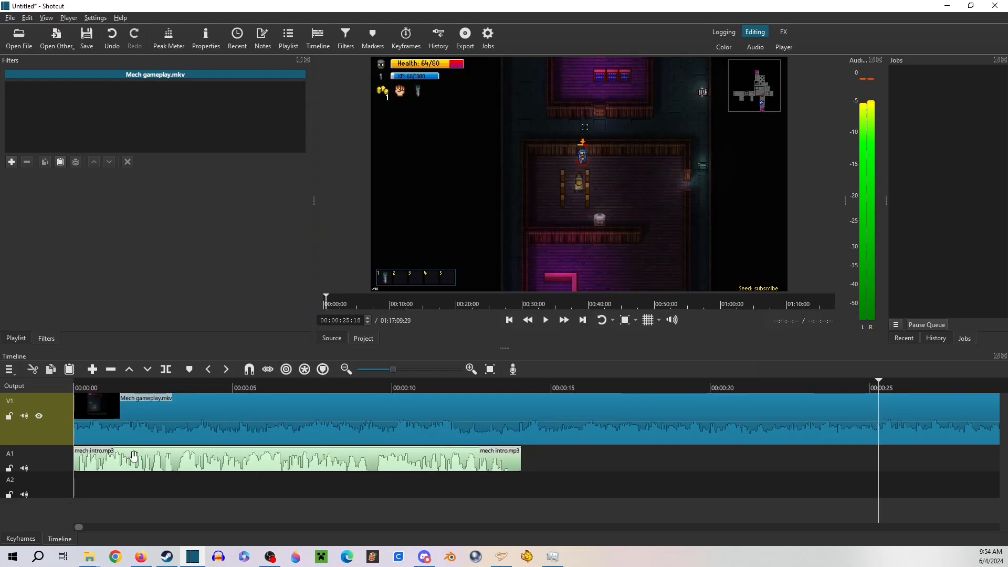
Add a Gain / Volume filter at -18.5 dB to the gameplay clip and play the timeline from the start through the intro
left_click(12, 162)
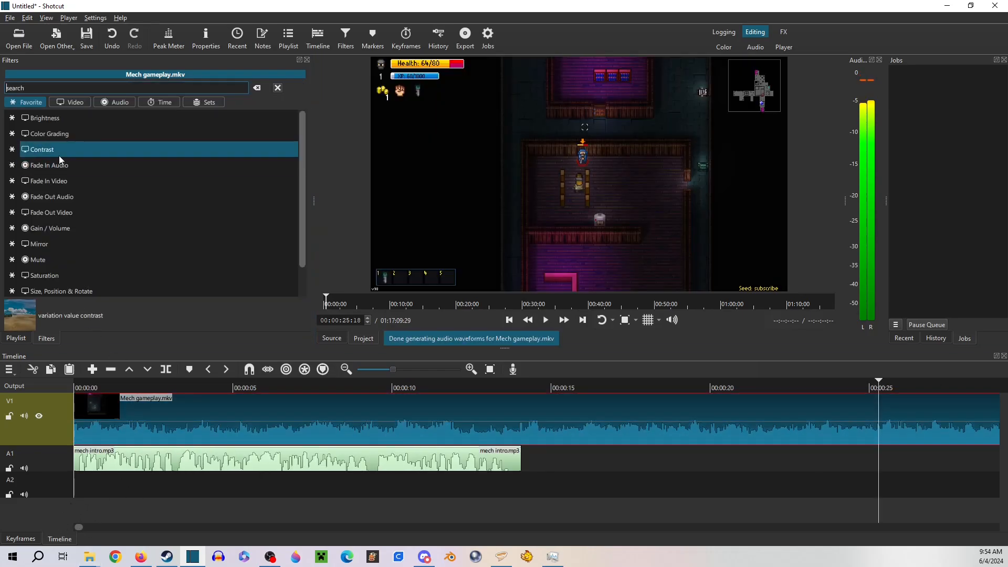
left_click(66, 229)
left_click_drag(146, 195, 122, 199)
left_click(75, 386)
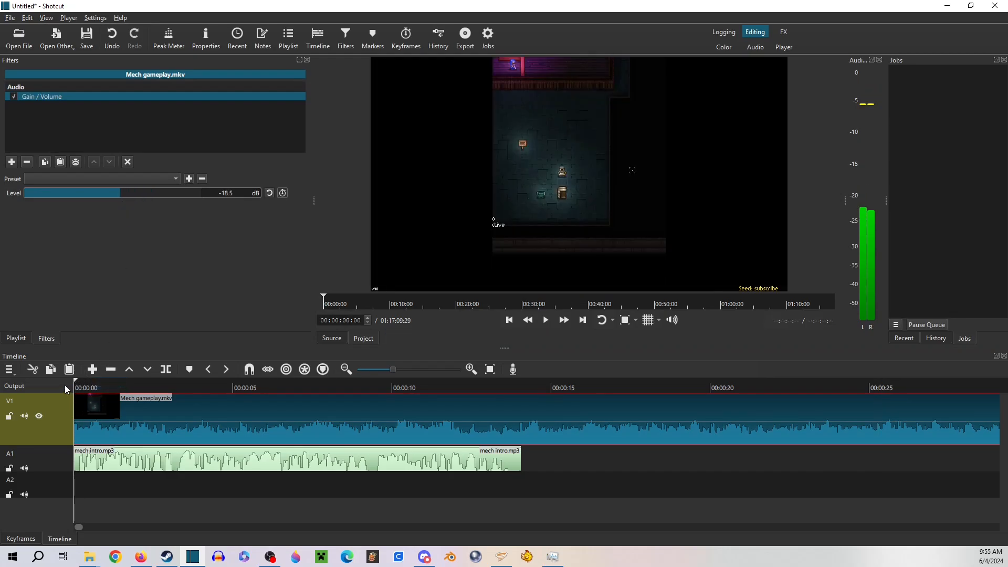
left_click(544, 321)
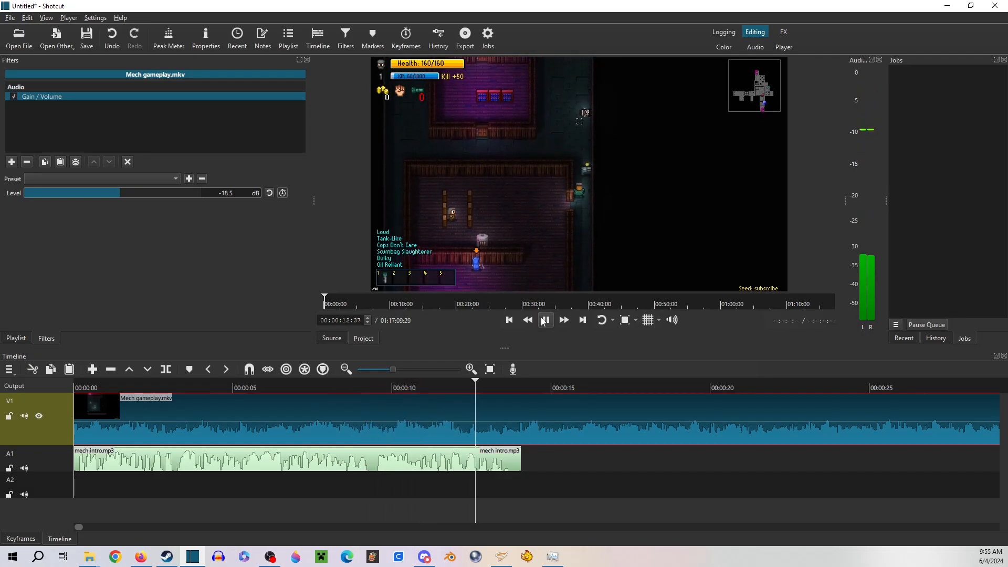
left_click(545, 320)
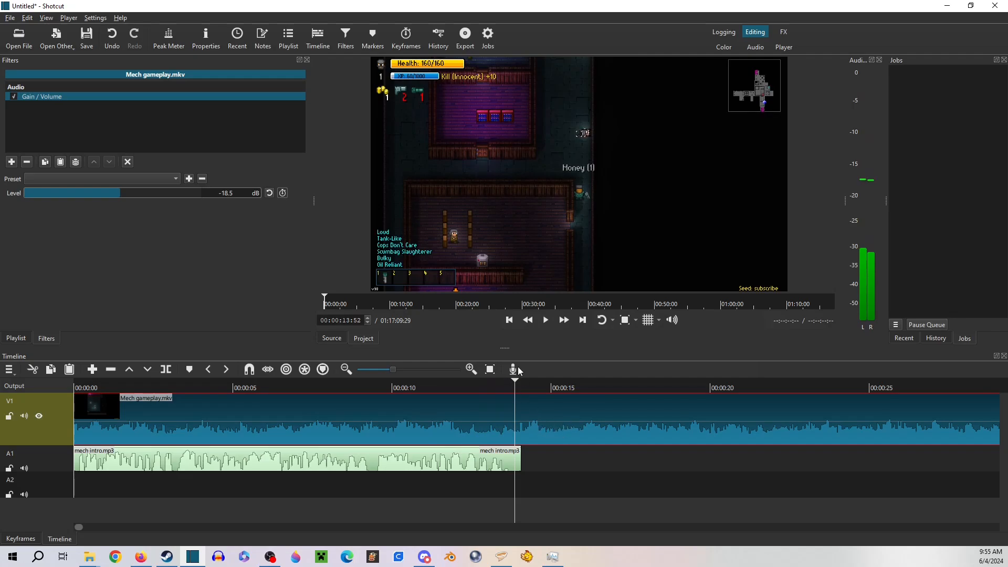
Split the gameplay clip at 00:00:14:05, where the intro audio ends, and move the remainder to about 27 seconds
left_click(522, 386)
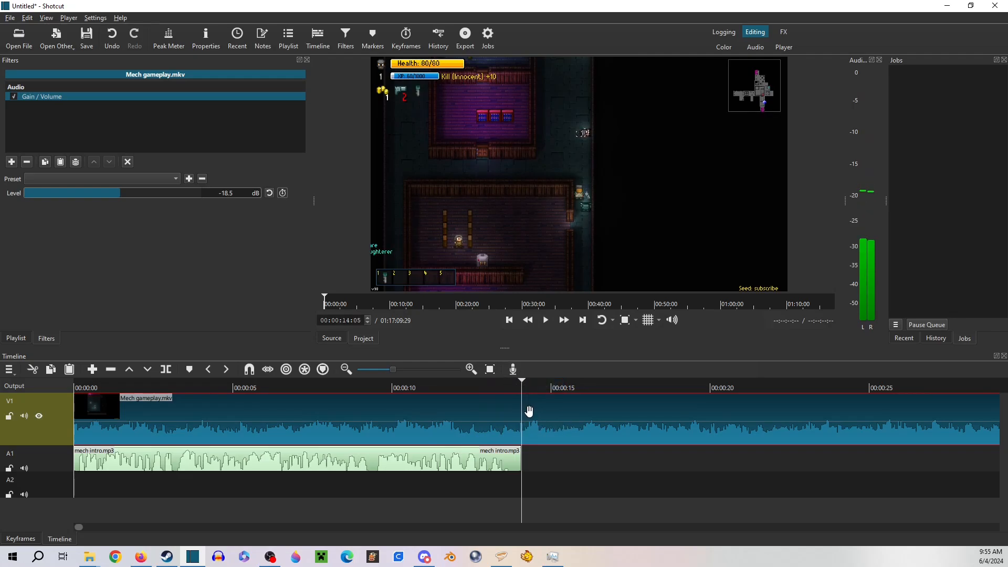
left_click(166, 369)
left_click_drag(811, 403, 978, 416)
Add a second video track to the timeline
left_click(9, 370)
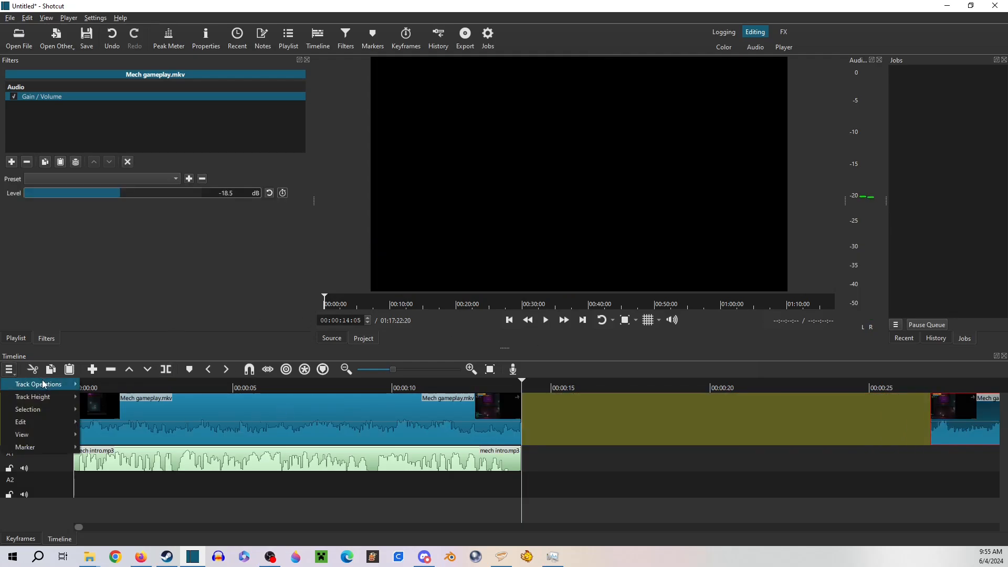
mouse_move(42, 382)
left_click(102, 397)
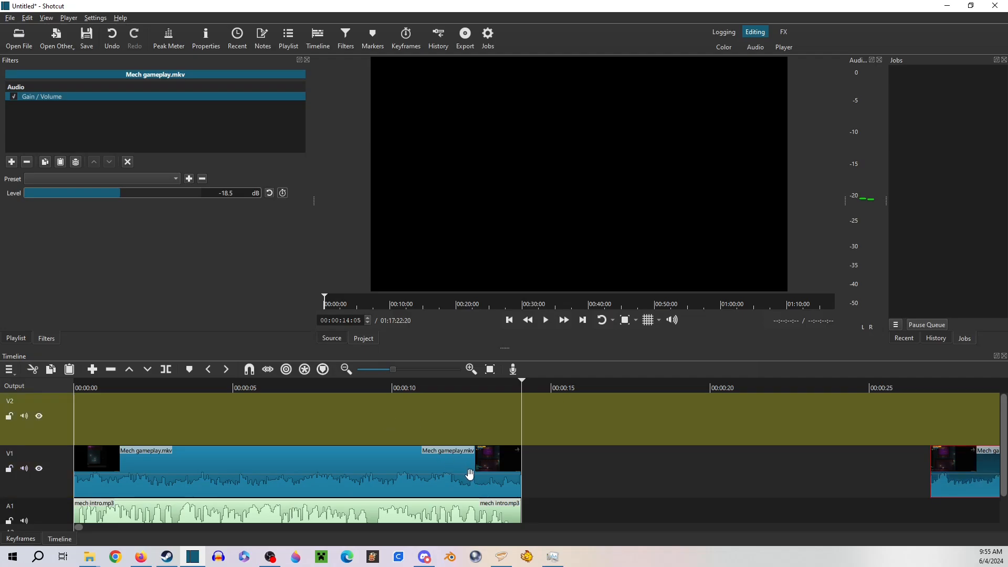
Apply a Fade Out Video filter to the first gameplay clip on V1
left_click(467, 473)
left_click(11, 161)
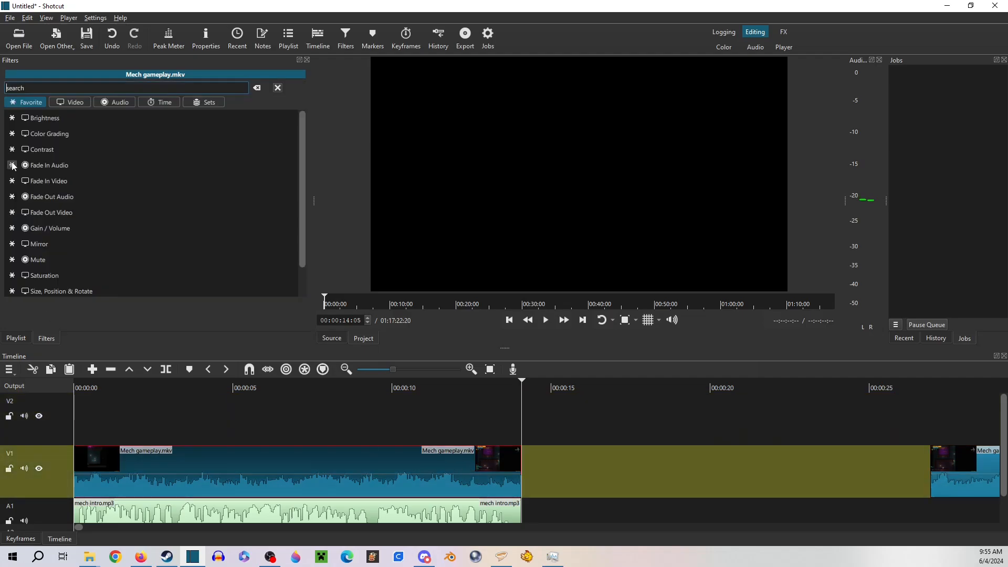
left_click(76, 211)
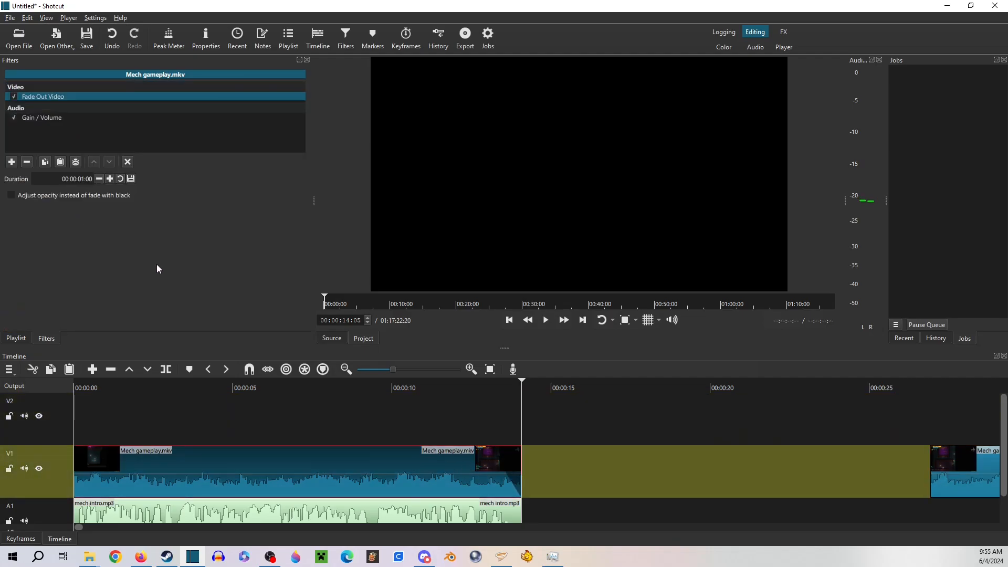
Add the Cinematic Whoosh sound from the Music folder's mp3 subfolder to V2, overlapping the end of the first gameplay clip
mouse_move(94, 557)
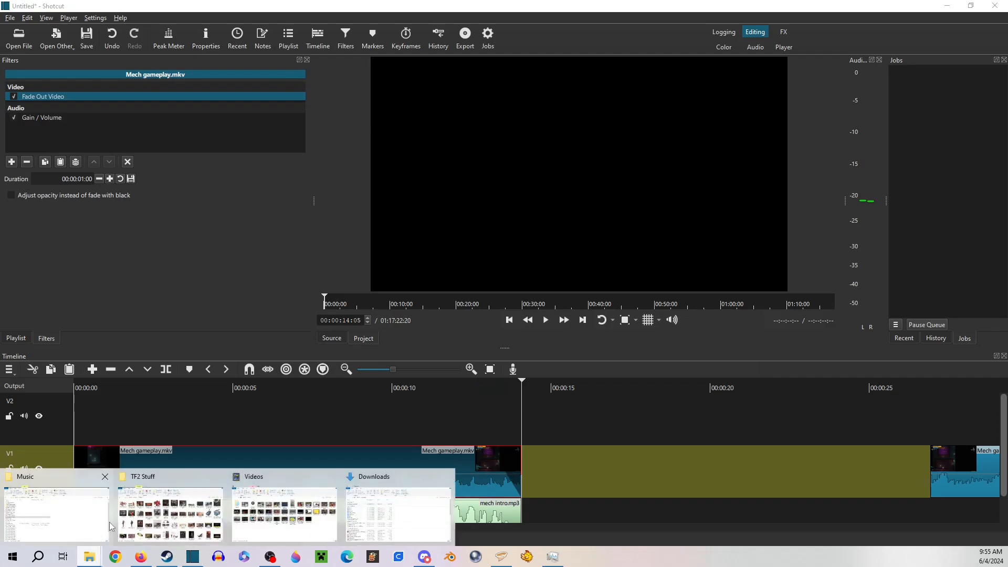
left_click(63, 504)
scroll(229, 245, "up", 1)
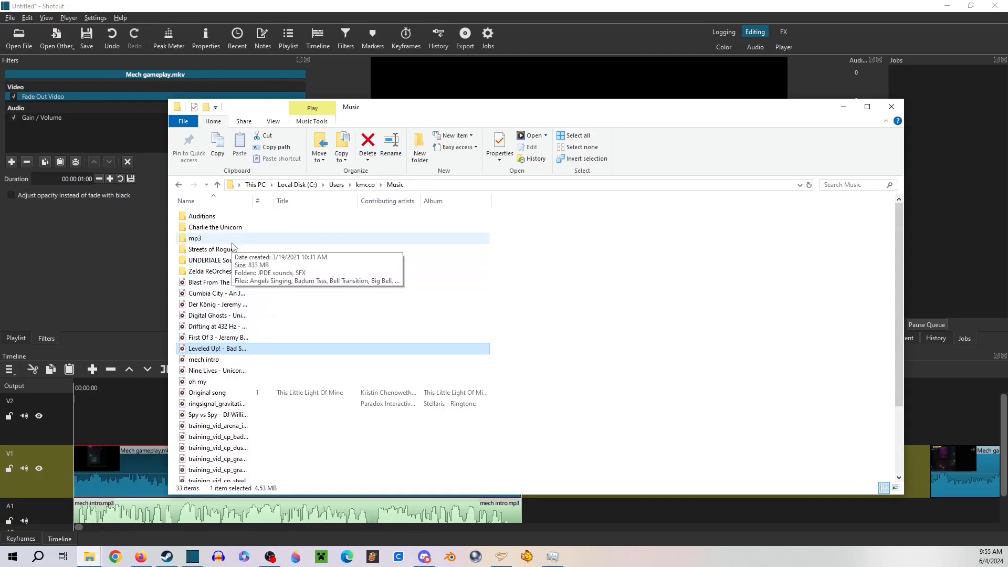
double_click(232, 239)
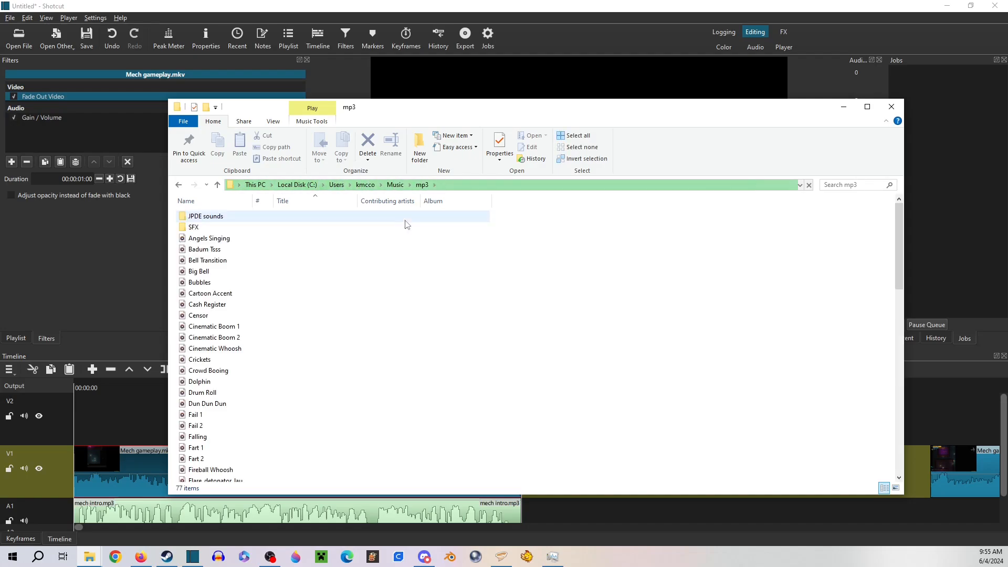
left_click(243, 348)
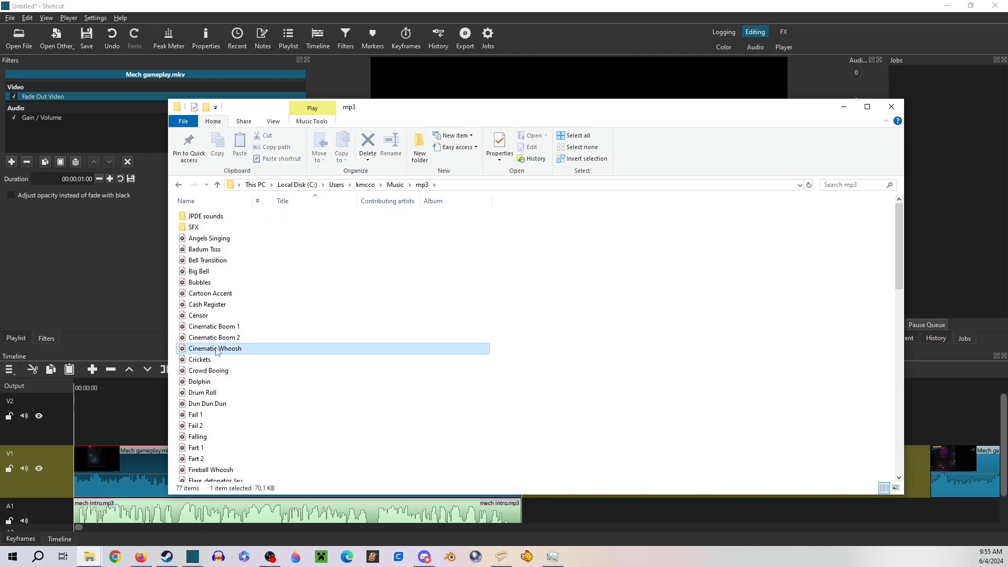
left_click_drag(439, 107, 385, 32)
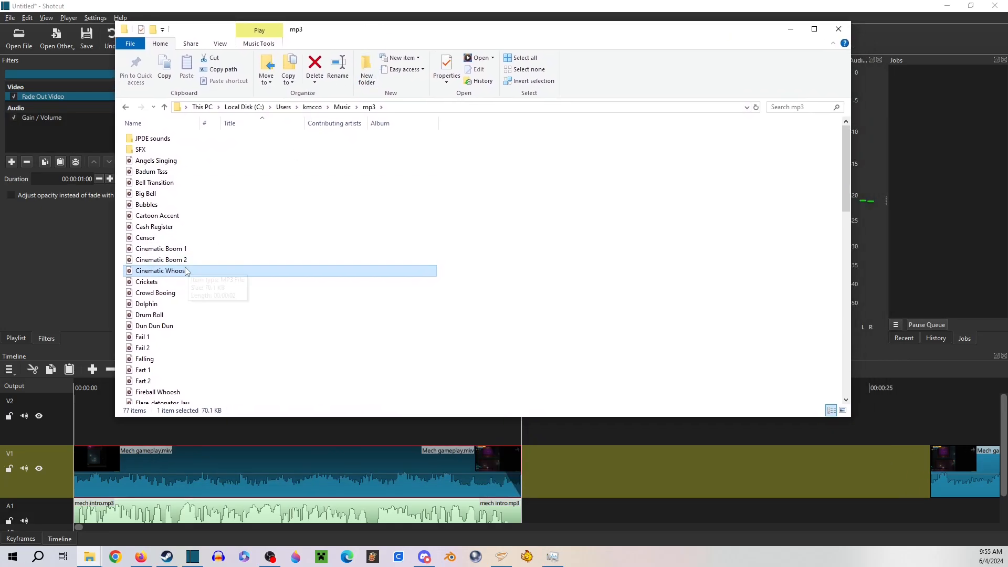
left_click_drag(185, 271, 501, 428)
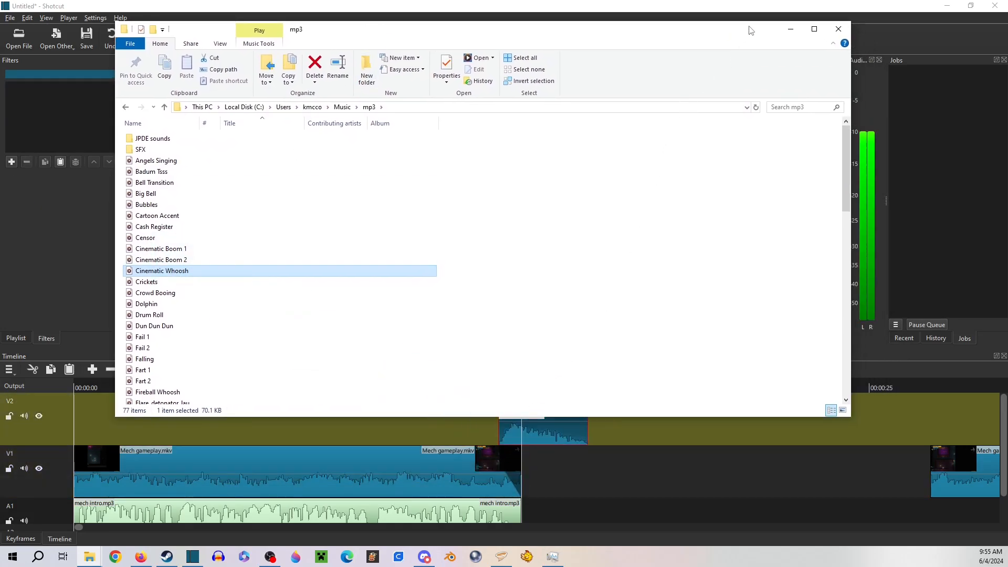
left_click(788, 31)
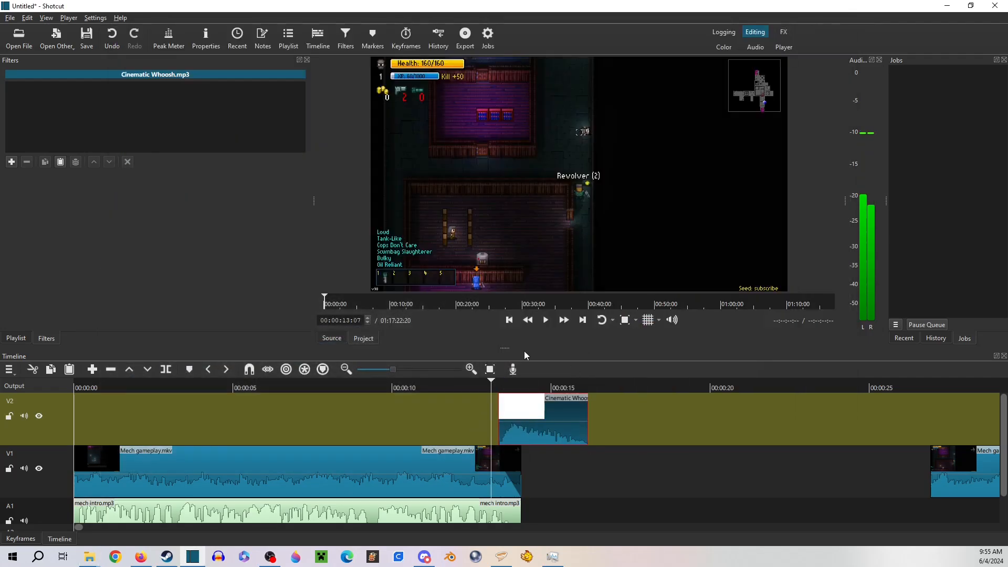
Extend the first gameplay clip's end to about 14.7 seconds and shift the whoosh to about 13.7 seconds, checking the transition by playback
left_click(545, 320)
left_click(549, 323)
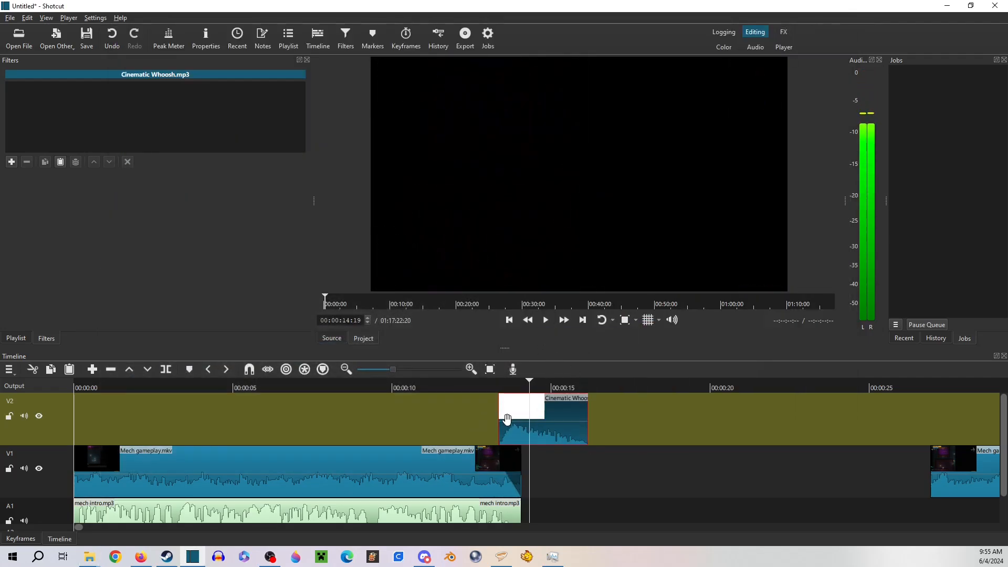
left_click_drag(512, 427, 516, 428)
left_click_drag(520, 471, 537, 467)
left_click(495, 385)
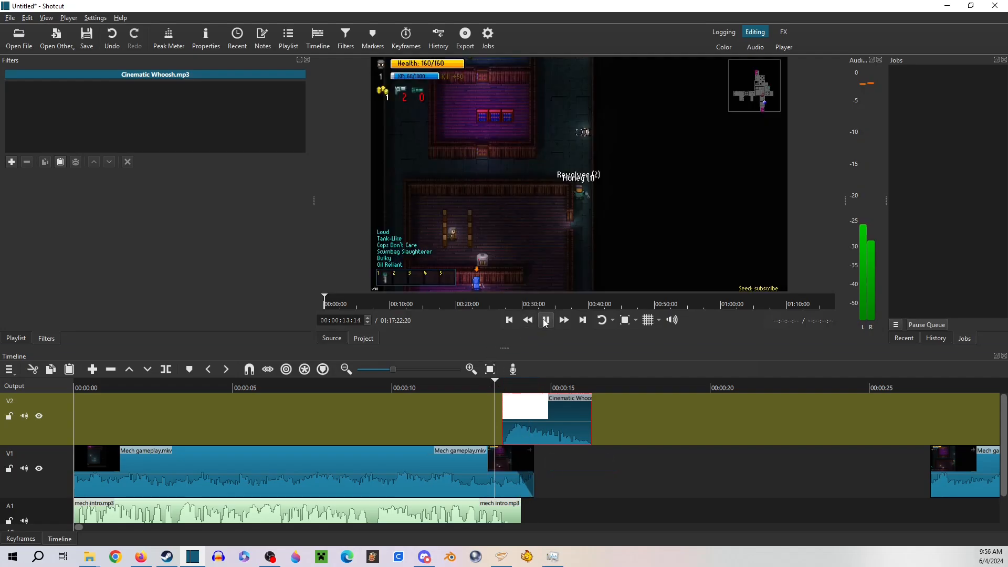
left_click(546, 322)
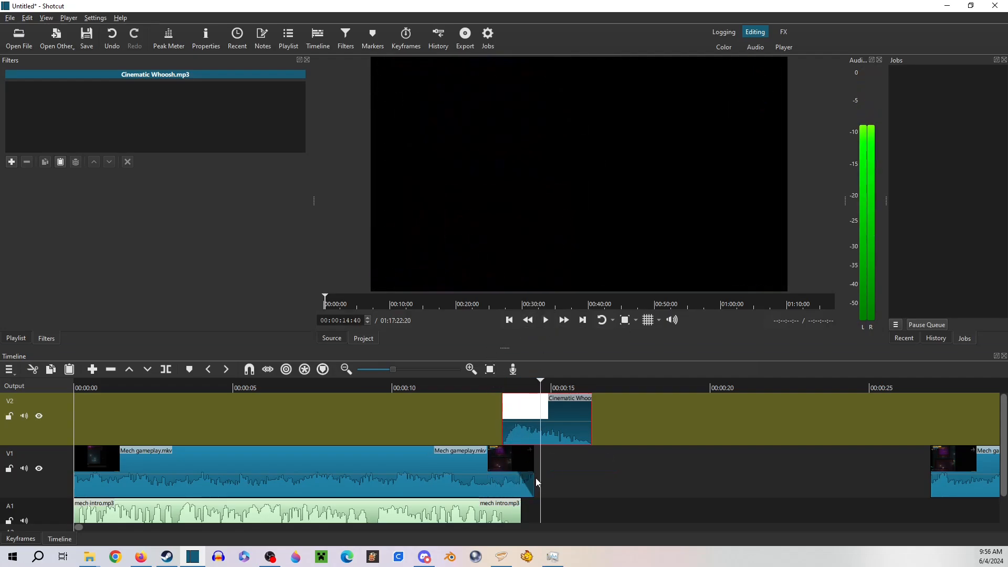
left_click_drag(532, 474, 543, 472)
left_click_drag(520, 426, 534, 430)
left_click(502, 387)
left_click(545, 320)
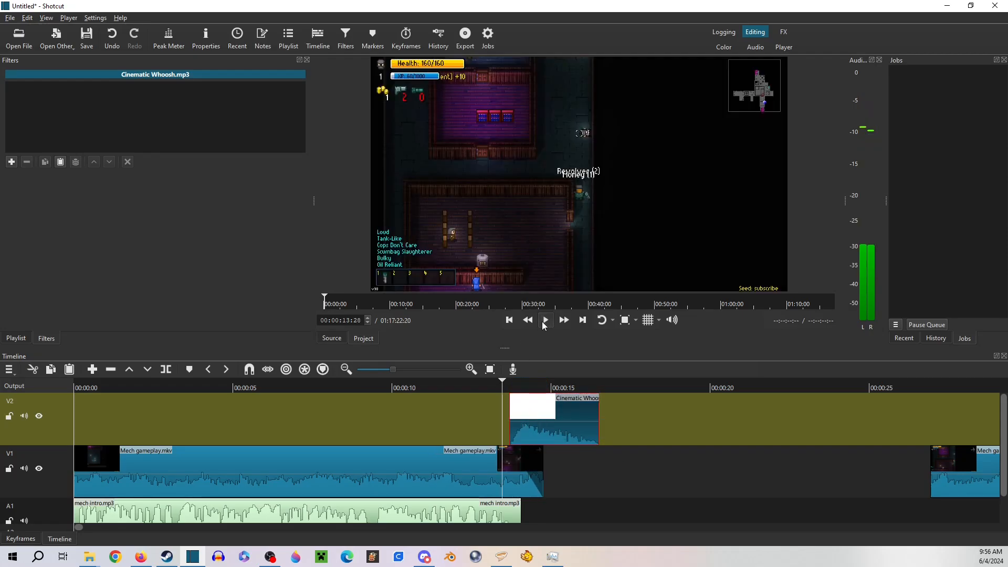
left_click(544, 320)
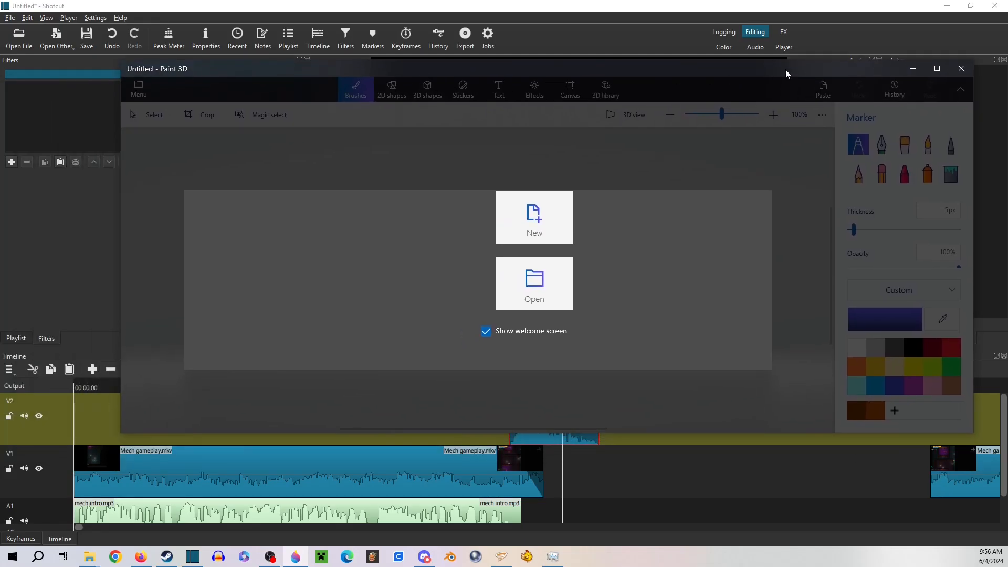
Close the empty Paint 3D window and look through the Pictures folder and its BG subfolder for a title card background
left_click(961, 68)
mouse_move(90, 557)
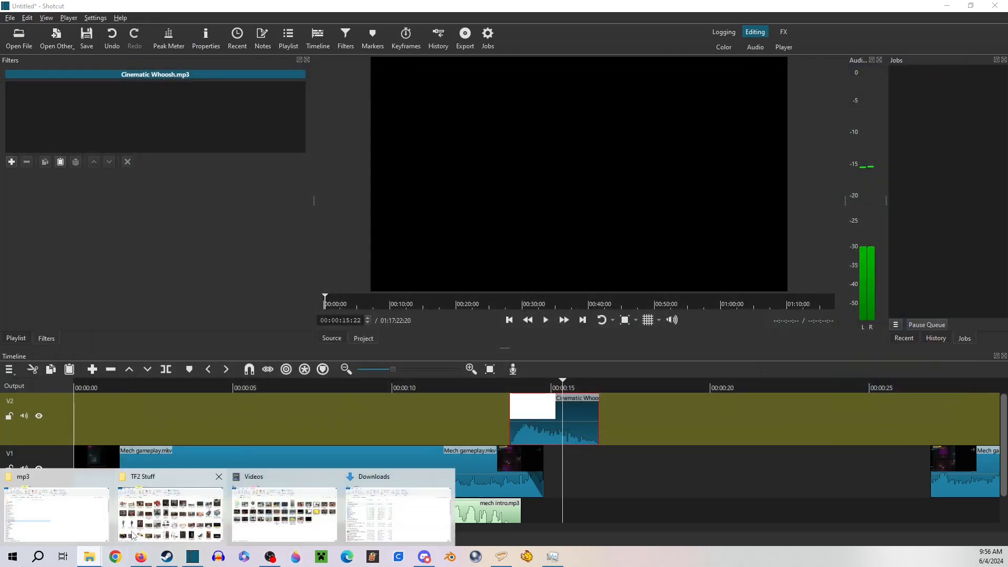
mouse_move(70, 517)
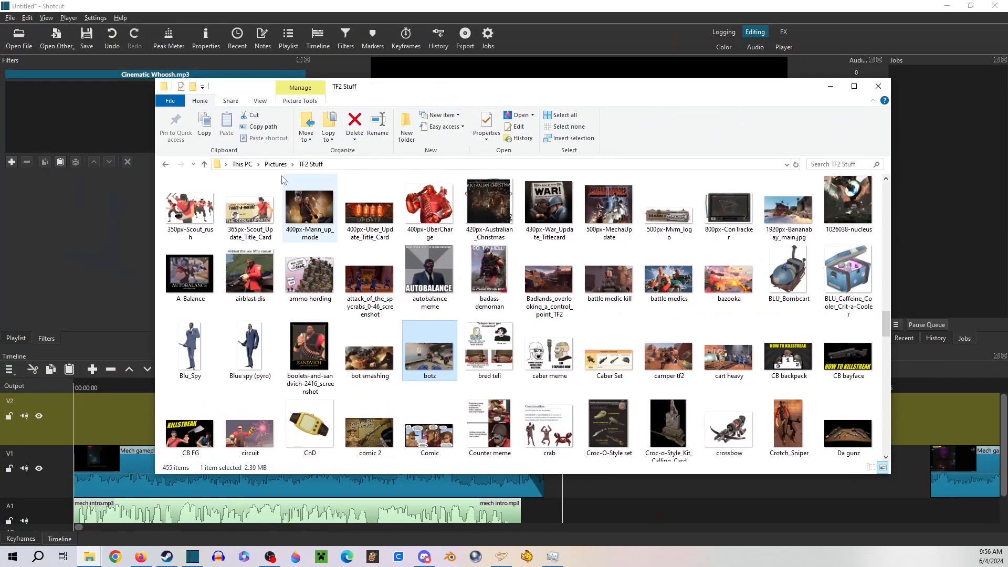
left_click(276, 165)
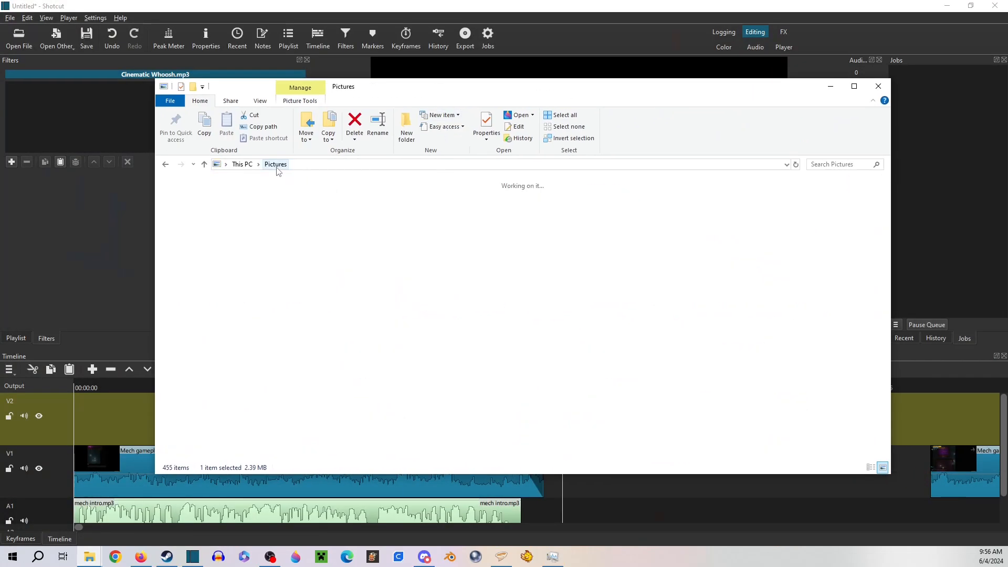
scroll(355, 282, "down", 4)
scroll(355, 282, "down", 2)
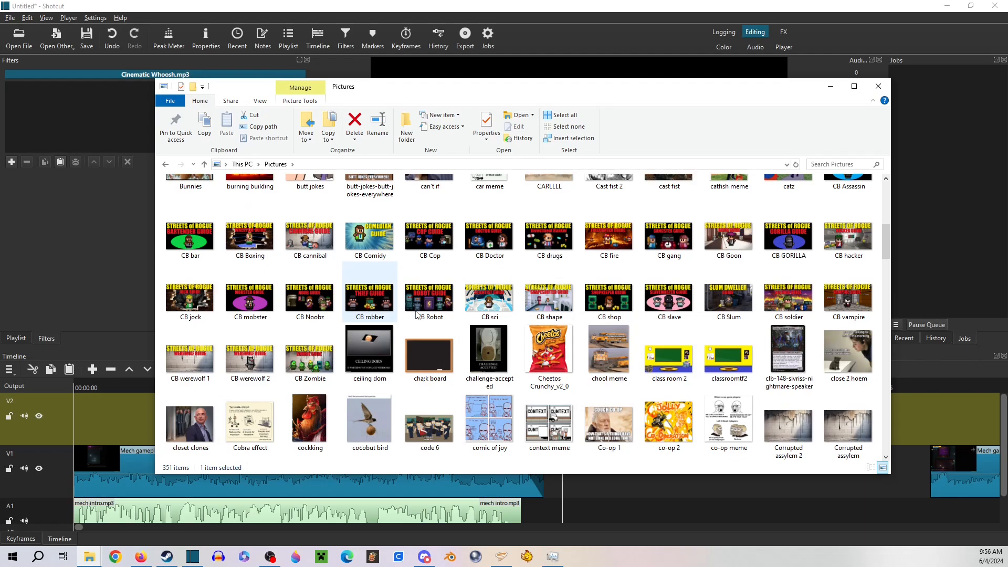
right_click(625, 297)
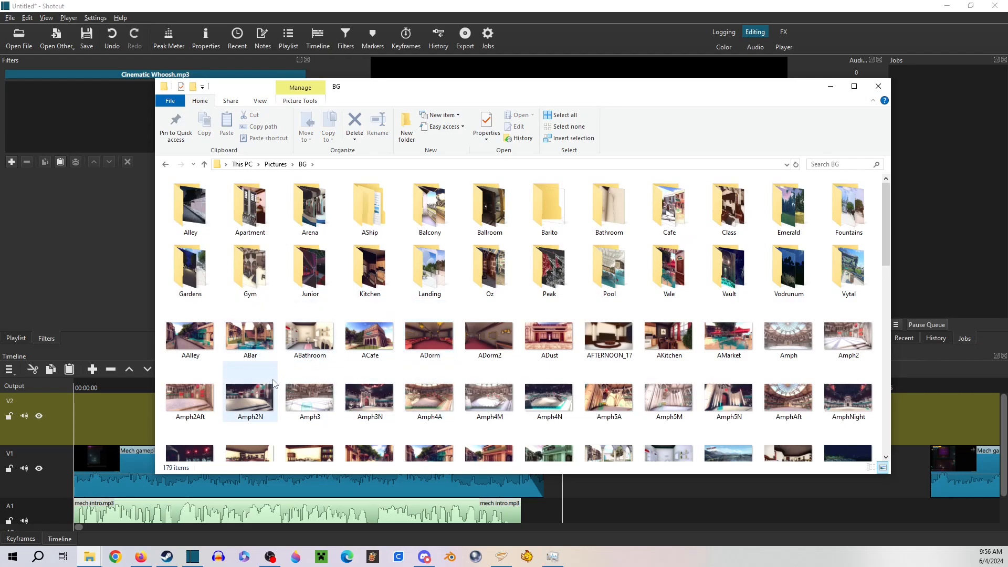
scroll(274, 399, "down", 3)
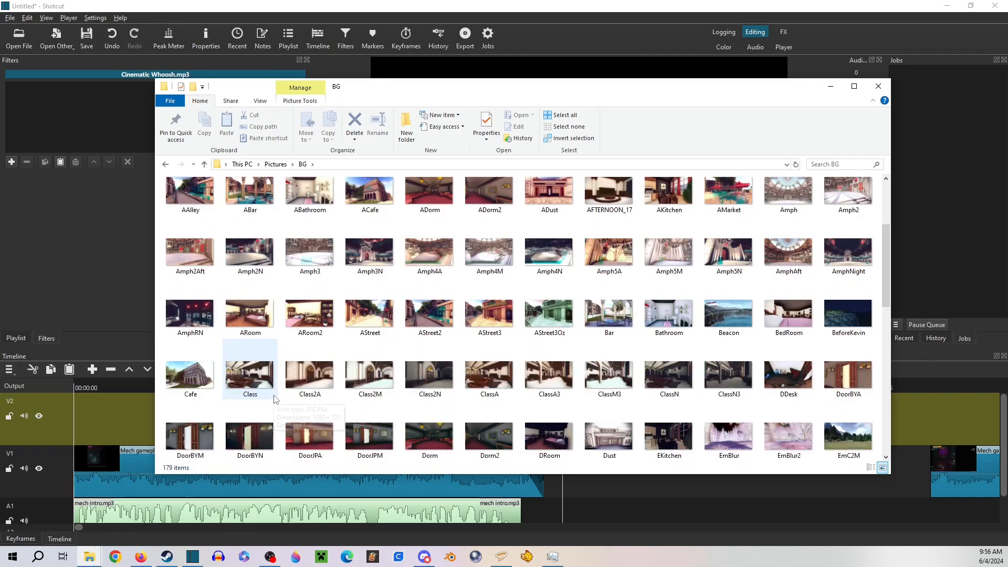
scroll(274, 399, "down", 3)
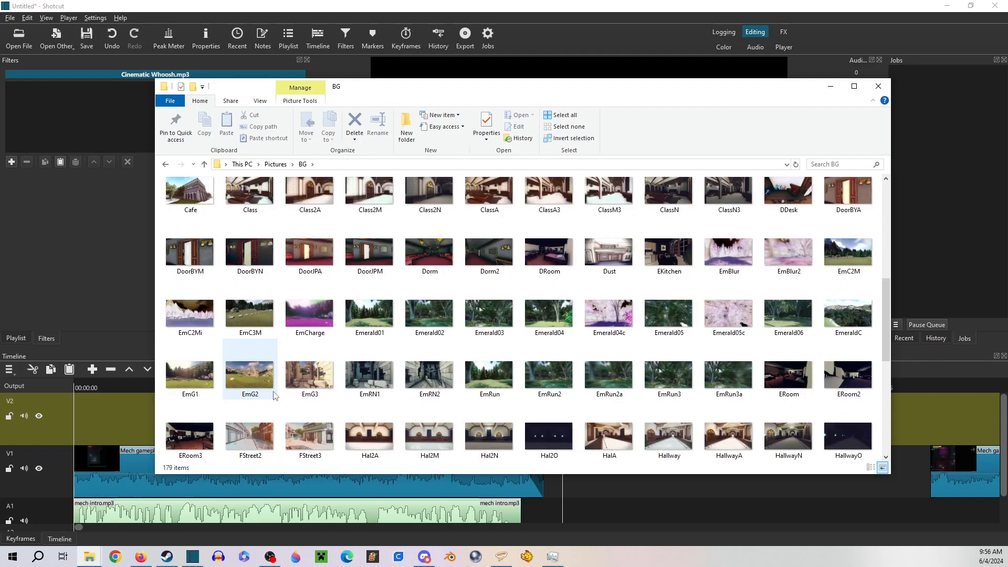
scroll(274, 387, "down", 3)
scroll(274, 386, "down", 3)
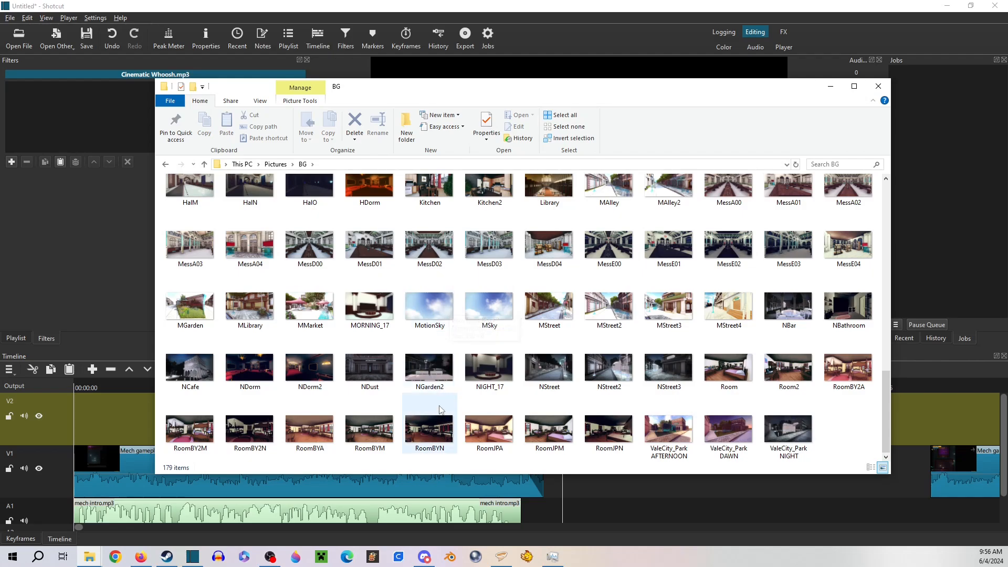
double_click(426, 314)
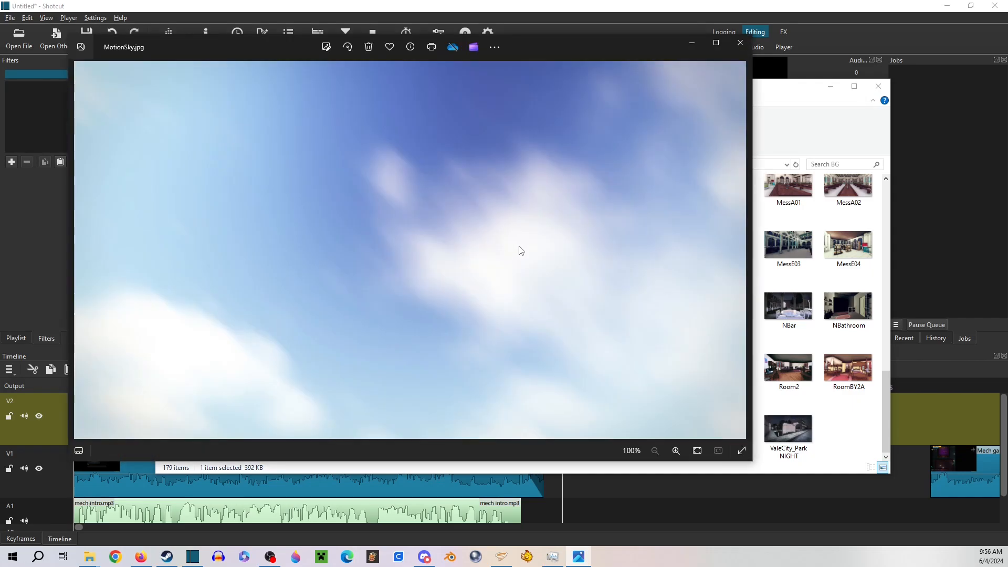
left_click(740, 43)
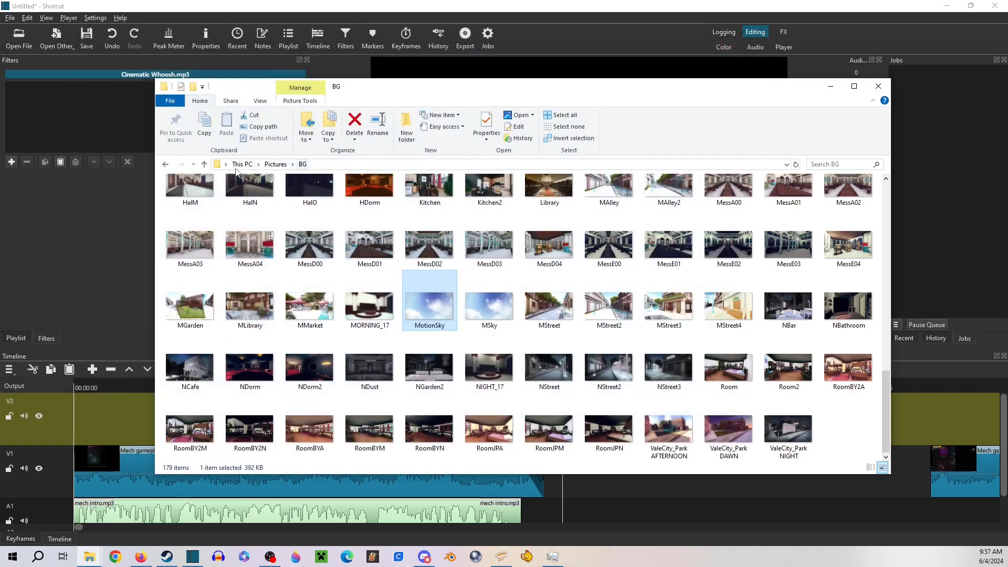
right_click(431, 301)
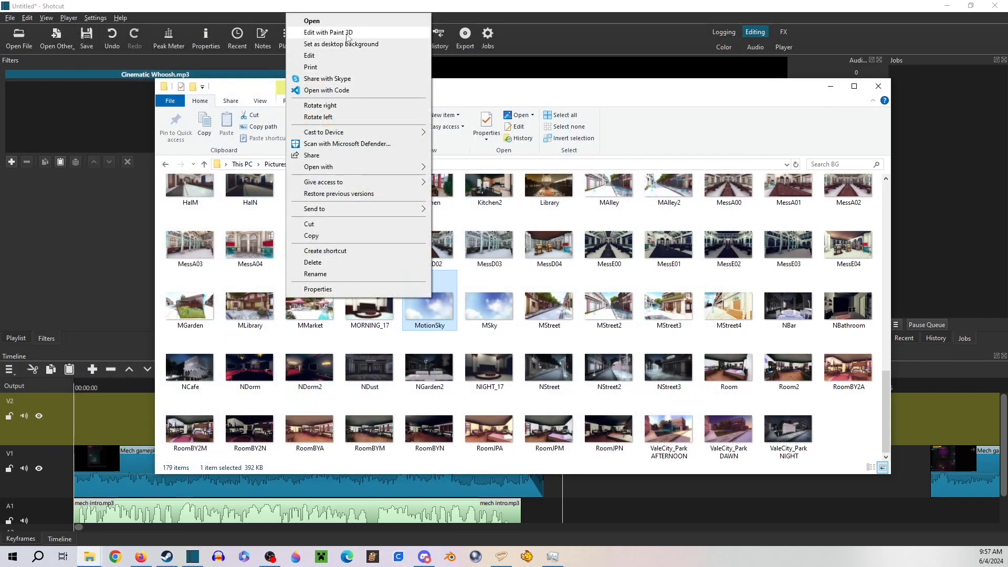
left_click(439, 265)
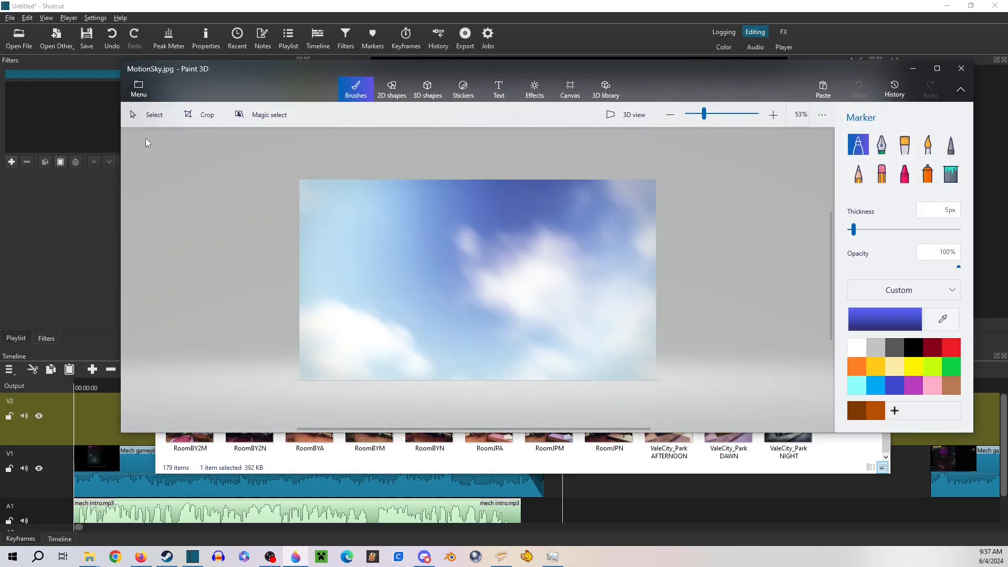
left_click(960, 68)
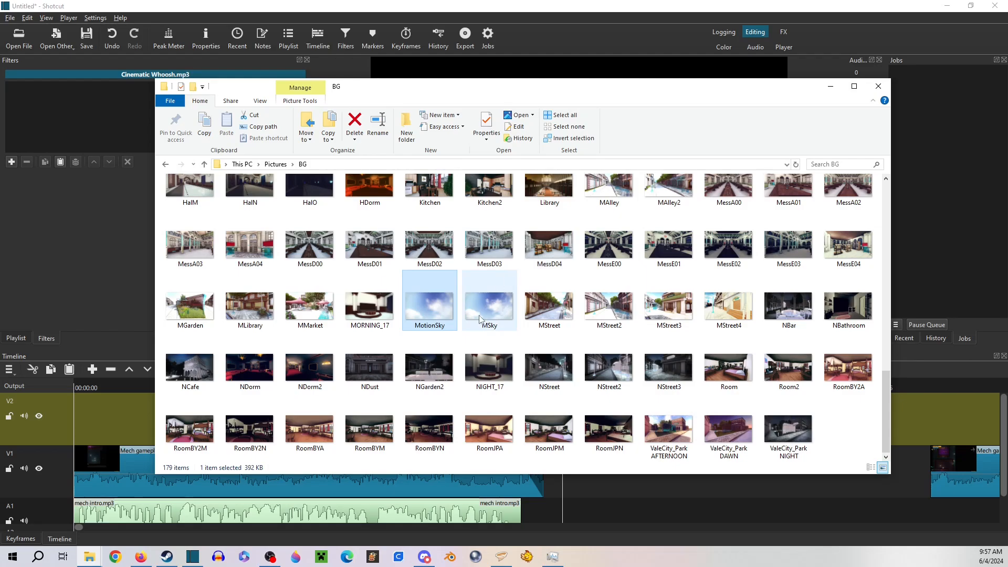
Return to the Pictures folder and open the CB Doctor thumbnail in Paint 3D
scroll(360, 306, "up", 5)
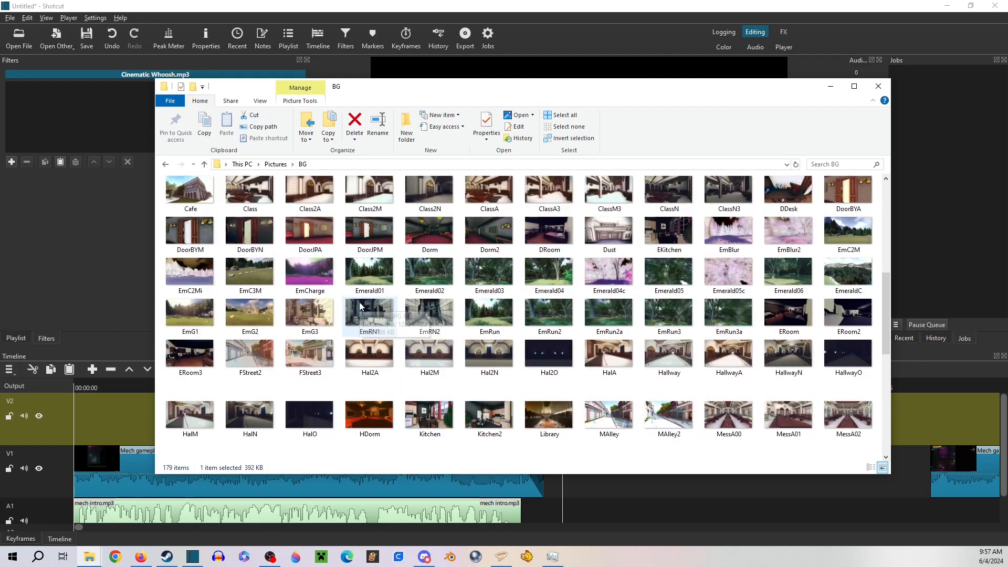
scroll(360, 306, "up", 3)
left_click(165, 165)
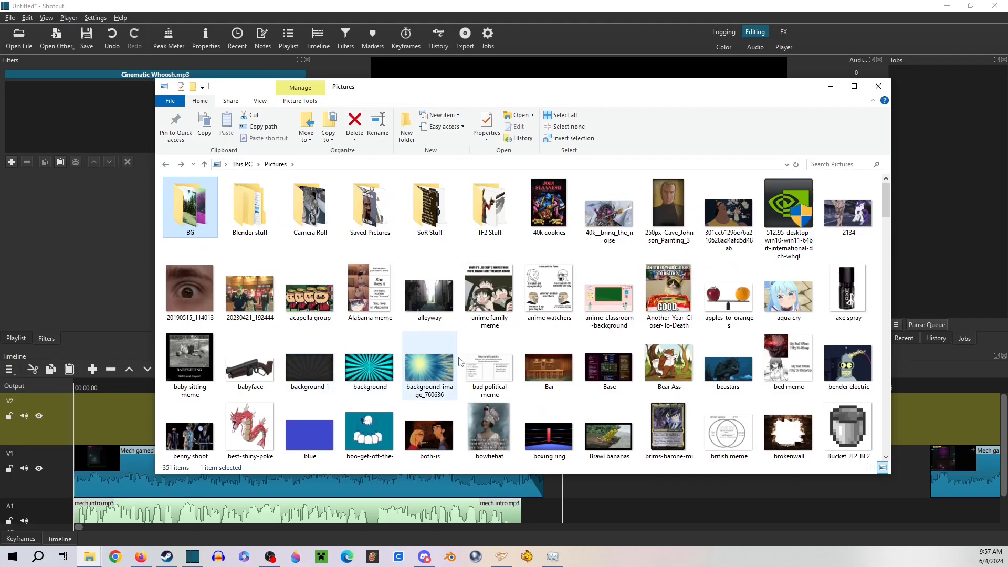
scroll(462, 360, "down", 5)
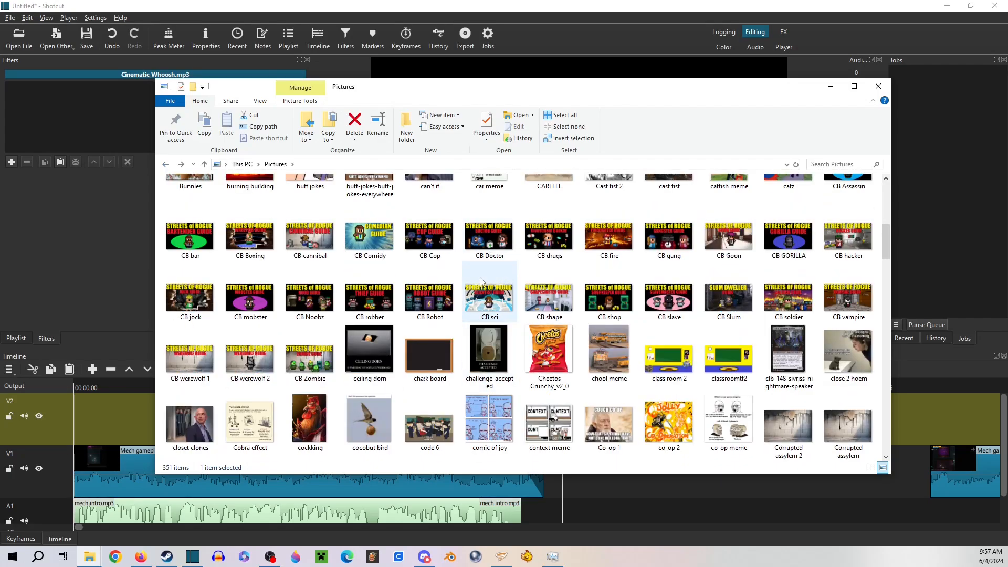
scroll(482, 367, "up", 3)
right_click(497, 405)
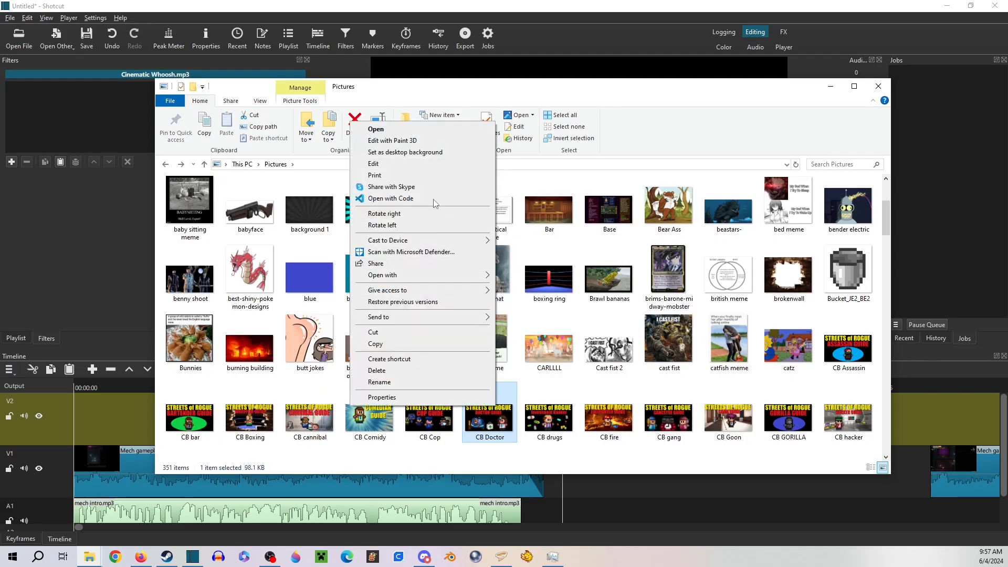
left_click(435, 201)
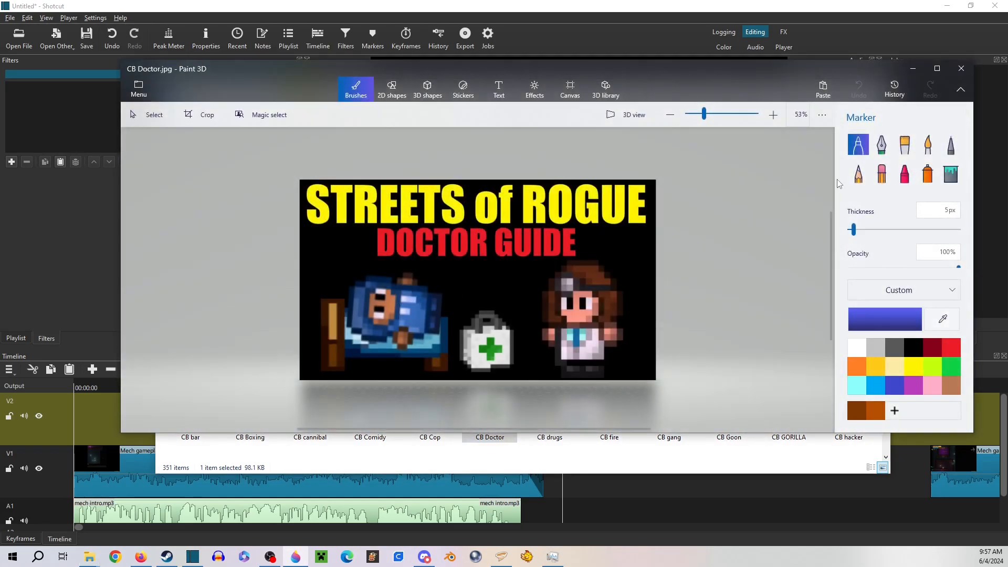
Paint over the DOCTOR GUIDE subtitle and all artwork beneath the STREETS of ROGUE title with a black 83 px marker
left_click(912, 345)
left_click_drag(853, 229, 970, 231)
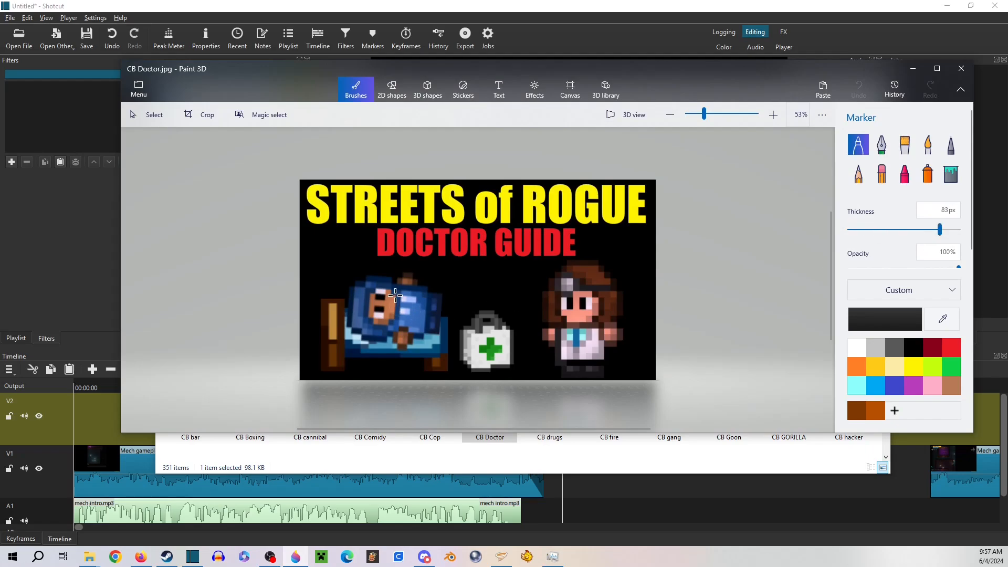
mouse_move(374, 238)
left_mouse_down()
mouse_move(575, 237)
mouse_move(585, 249)
mouse_move(326, 271)
mouse_move(442, 266)
left_mouse_up()
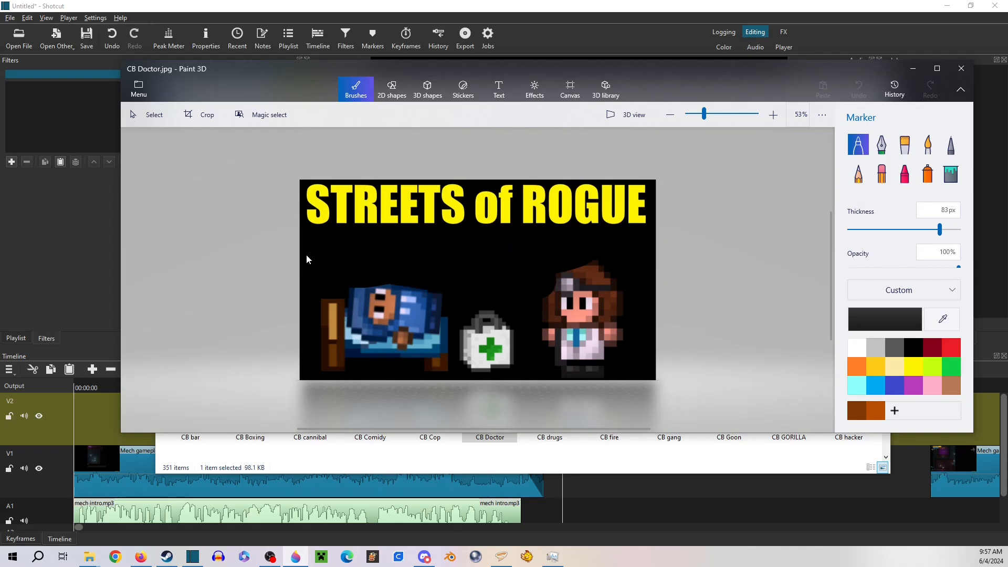
mouse_move(307, 259)
left_mouse_down()
mouse_move(152, 301)
mouse_move(458, 308)
mouse_move(547, 356)
mouse_move(423, 361)
mouse_move(650, 372)
left_mouse_up()
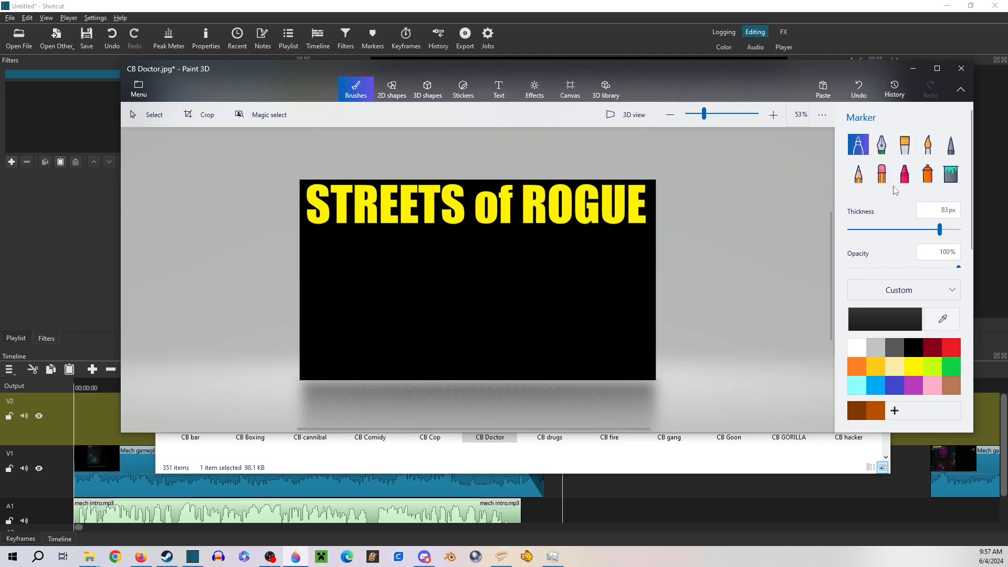
Add red 2D text in Impact at size 94 reading MECH P on the black area below the STREETS of ROGUE title
left_click(951, 347)
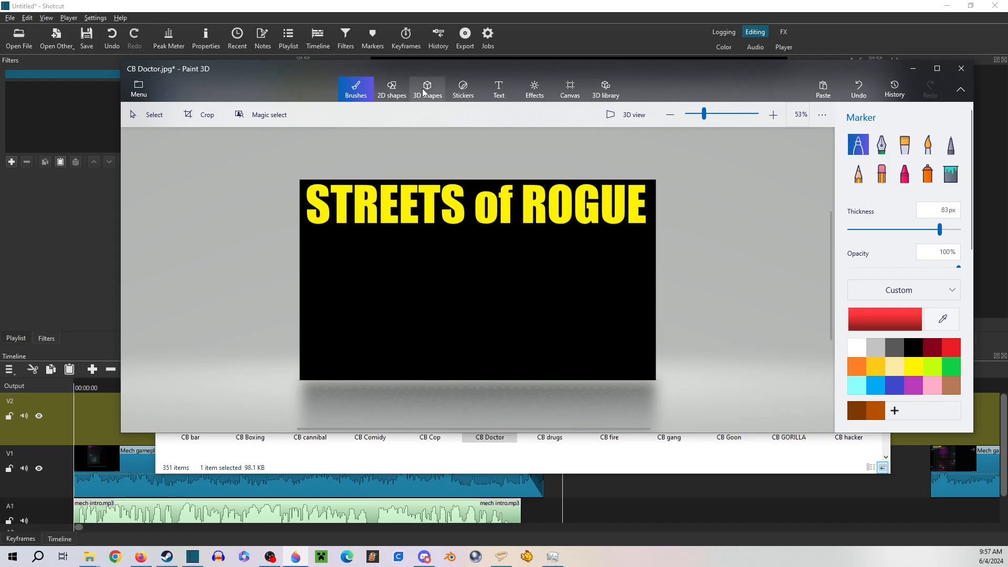
left_click(499, 89)
left_click(883, 202)
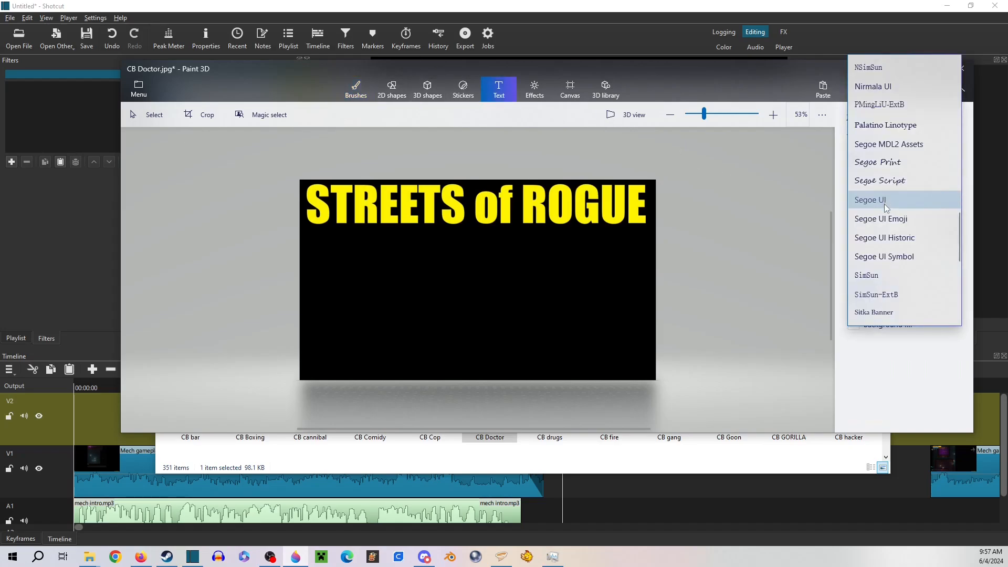
scroll(874, 163, "up", 5)
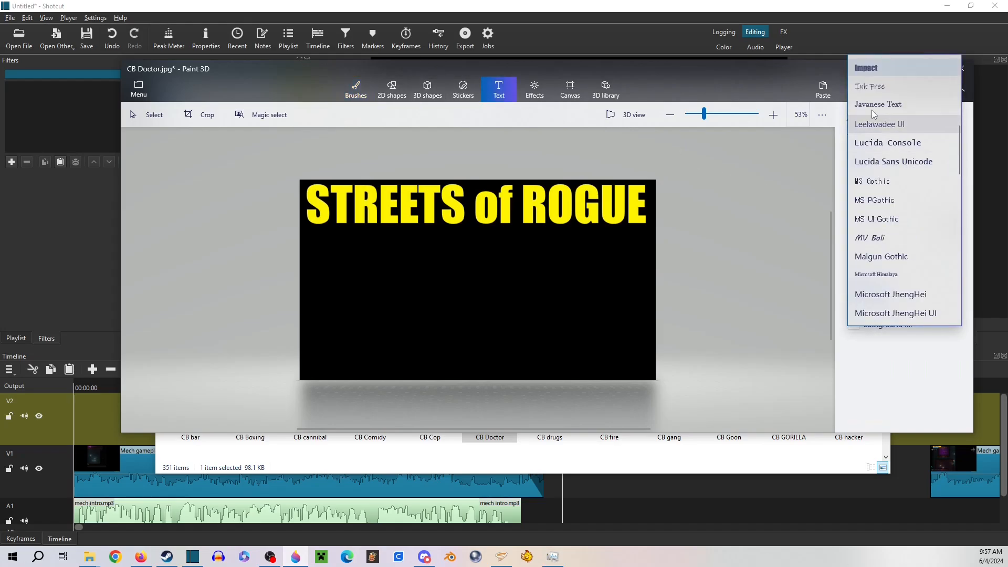
left_click(867, 69)
left_click(901, 290)
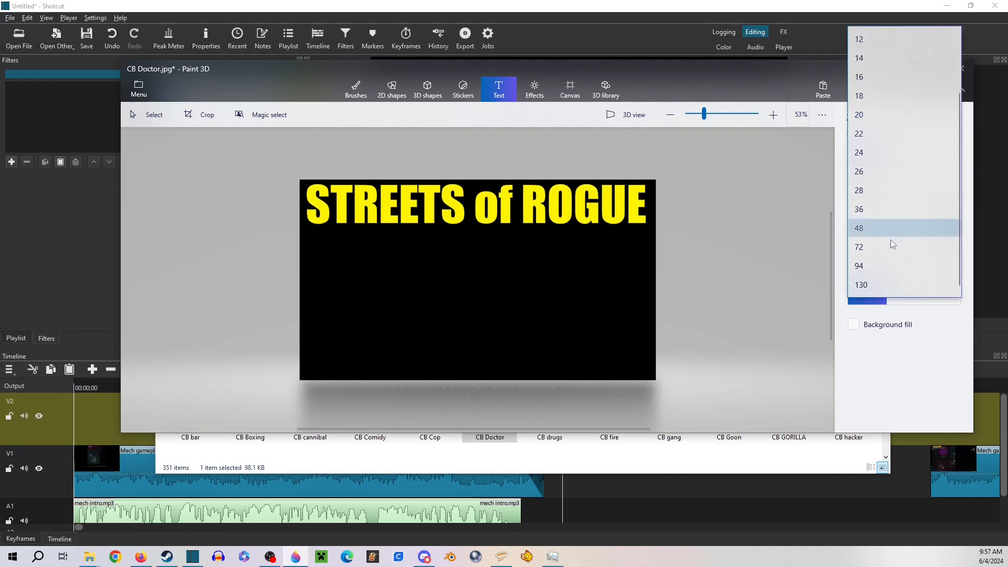
left_click(880, 266)
left_click(949, 226)
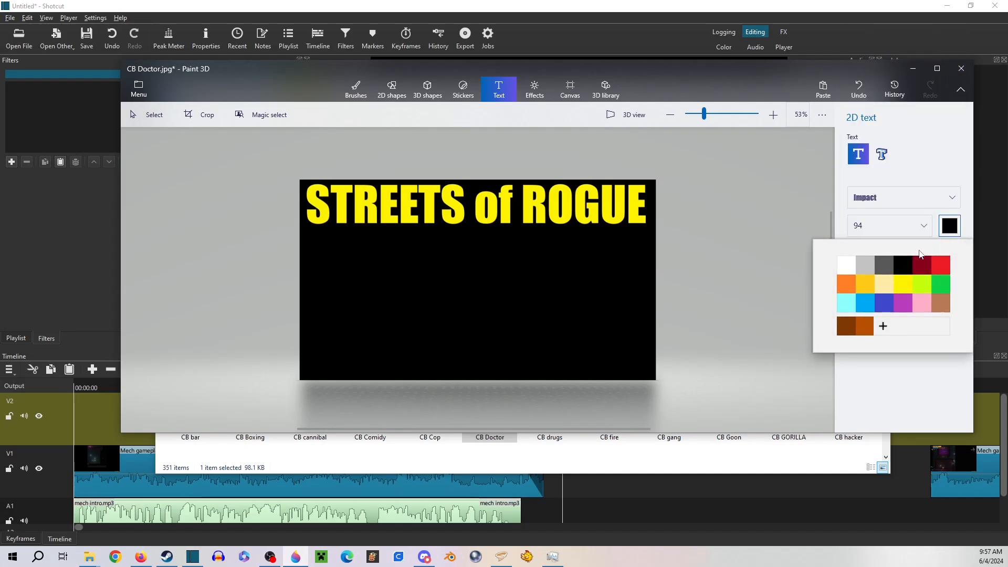
left_click(936, 265)
left_click(442, 240)
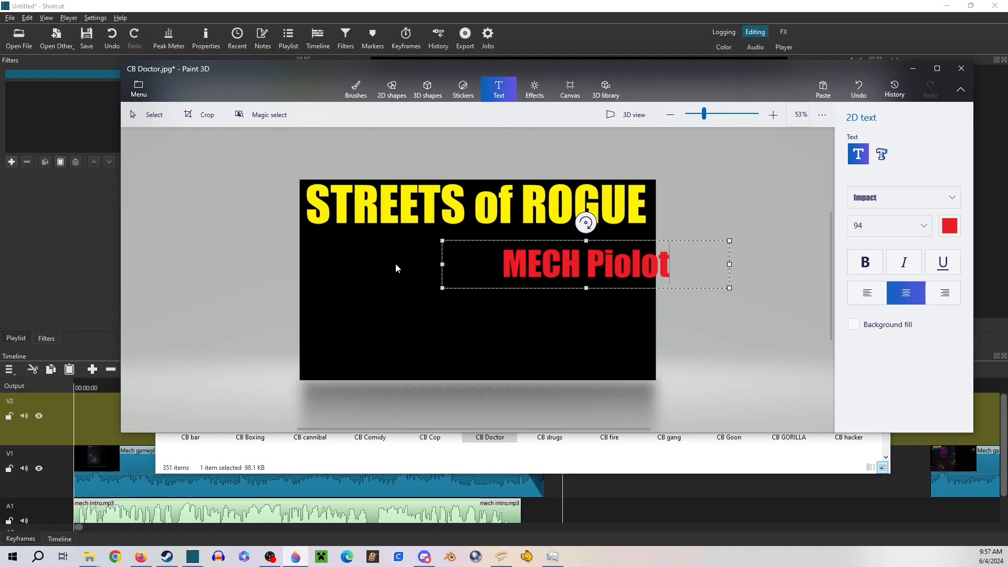
key("BackSpace")
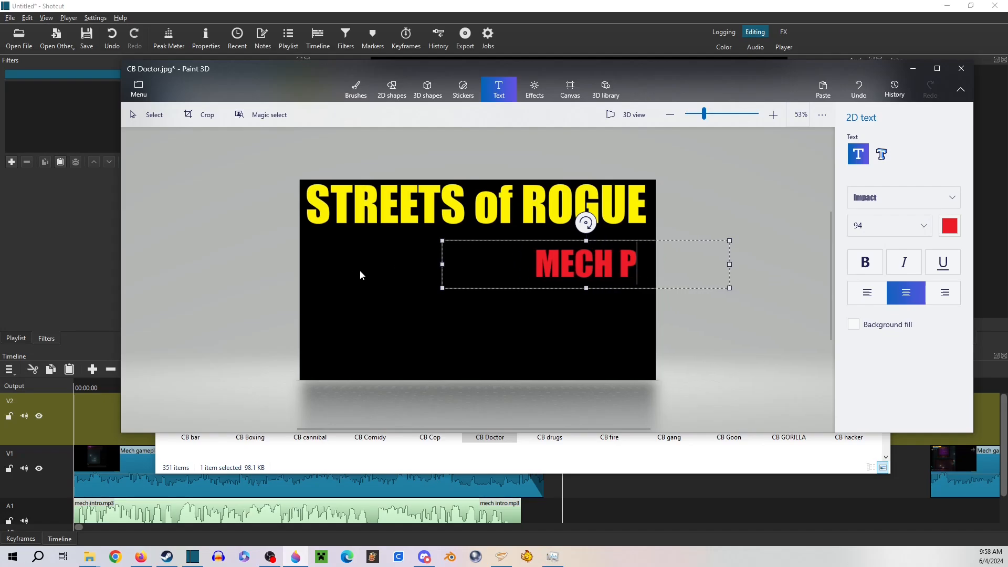
Switch to the Pictures folder in File Explorer and open its SoR Stuff subfolder
mouse_move(89, 556)
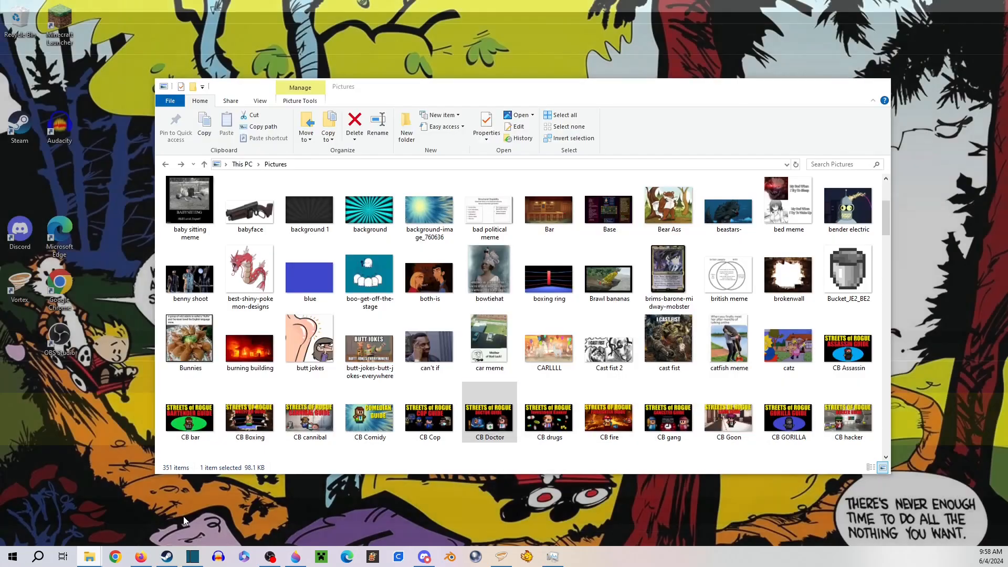
left_click(168, 507)
scroll(392, 231, "up", 5)
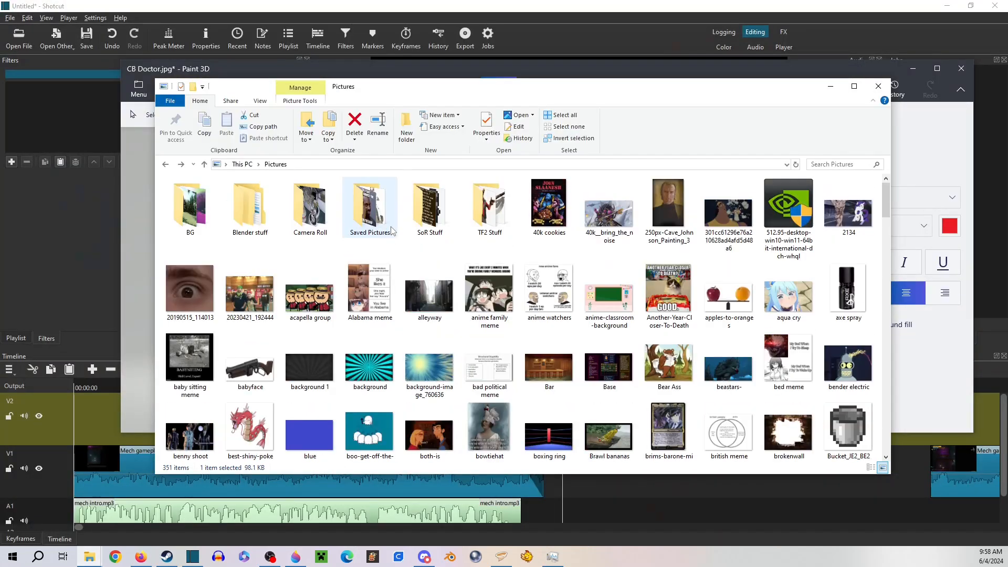
double_click(441, 215)
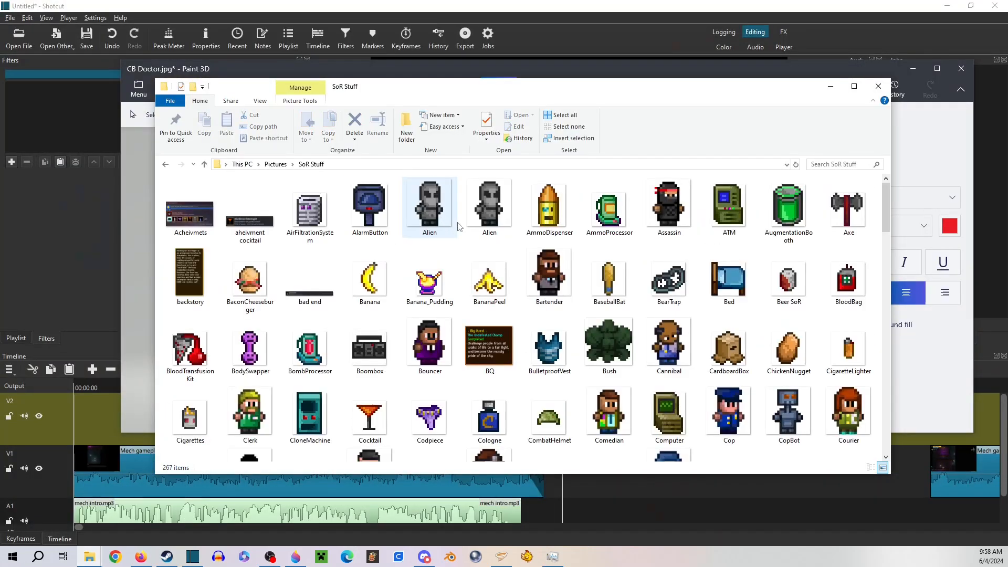
Check the file properties of the second Alien image and delete that duplicate
left_click(471, 220)
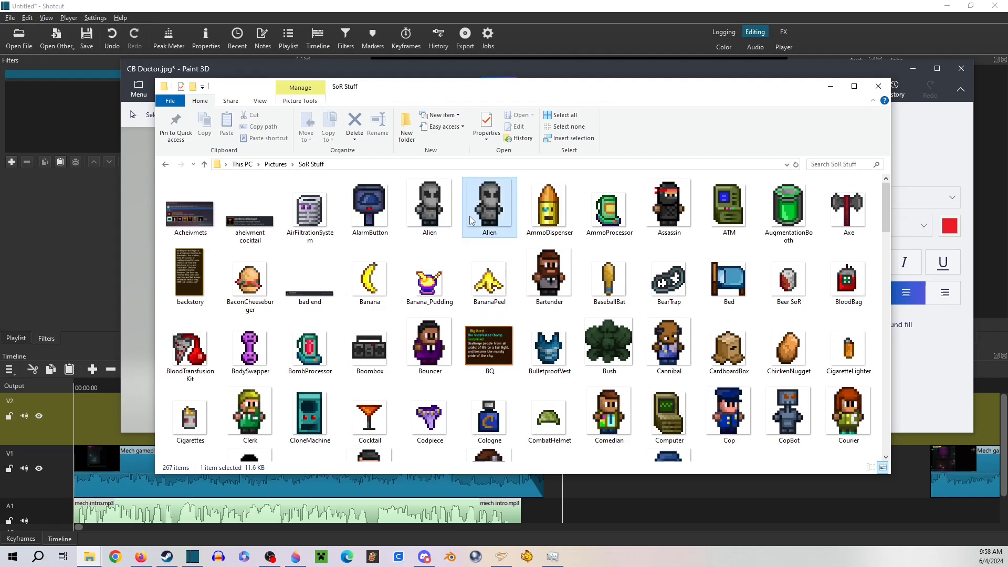
right_click(471, 220)
left_click(357, 418)
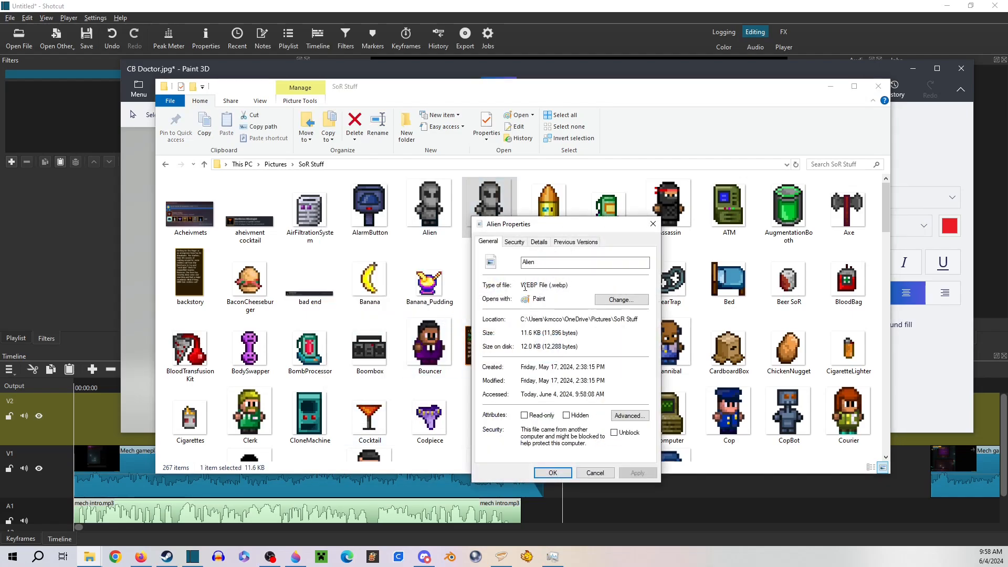
left_click(652, 224)
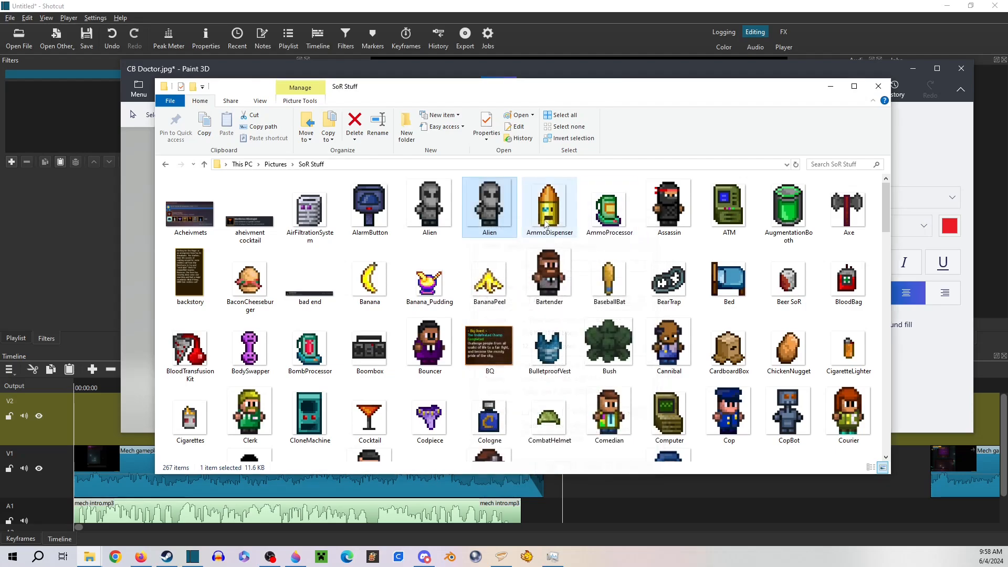
right_click(507, 209)
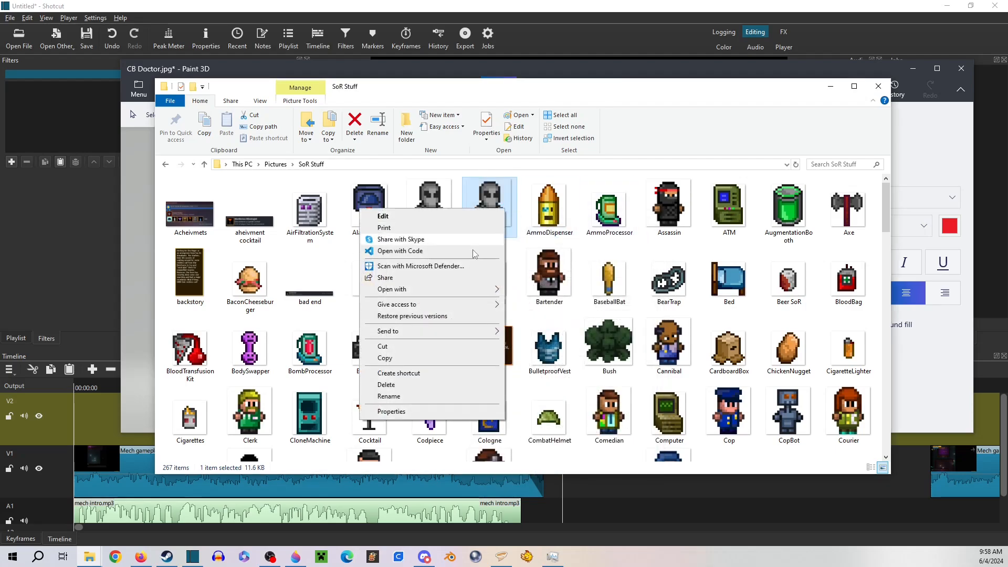
left_click(392, 384)
Check the file properties of the remaining Alien image
right_click(439, 218)
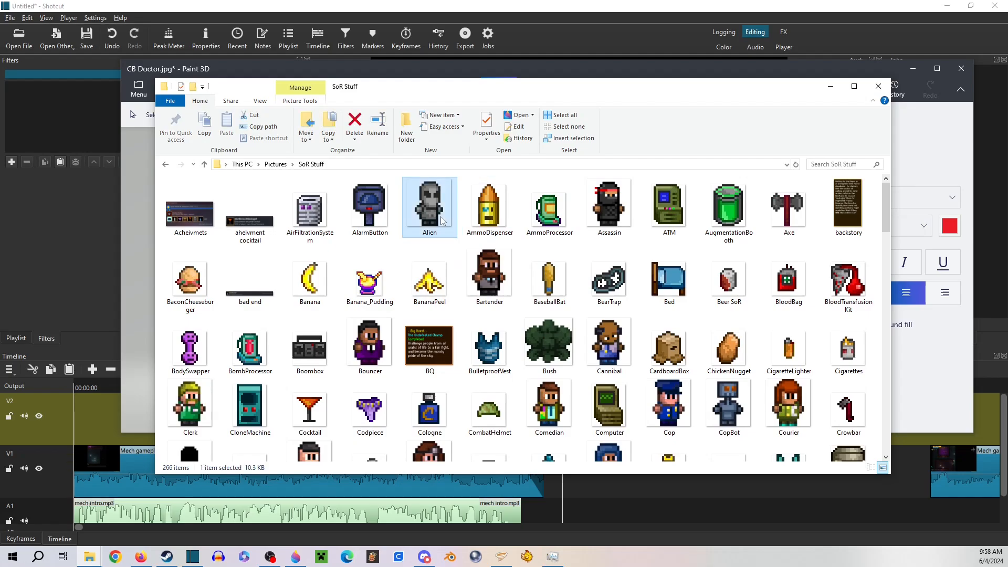
left_click(336, 492)
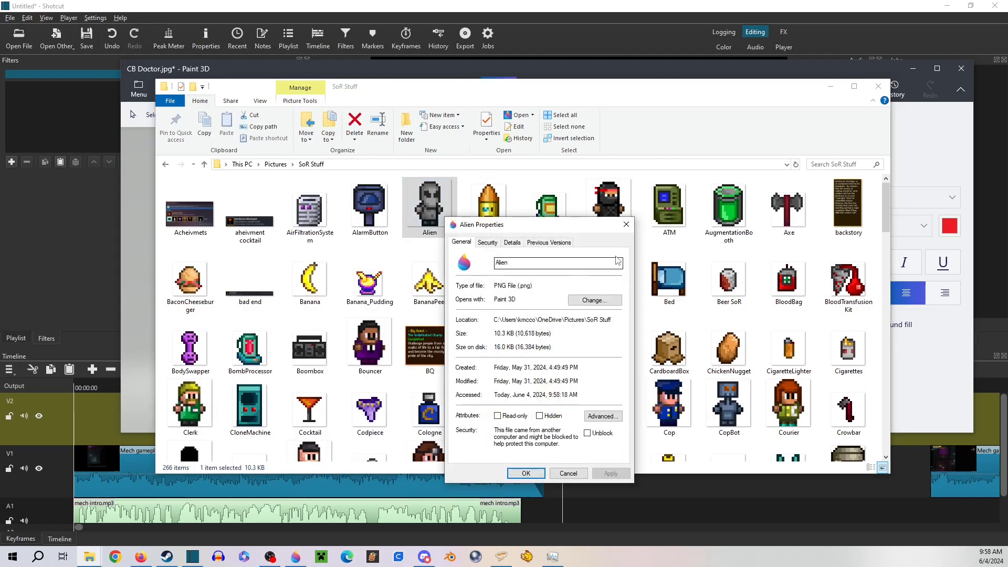
left_click(626, 224)
Find the MechPilot sprite in SoR Stuff and move the folder window clear of the Paint 3D canvas
scroll(458, 288, "down", 10)
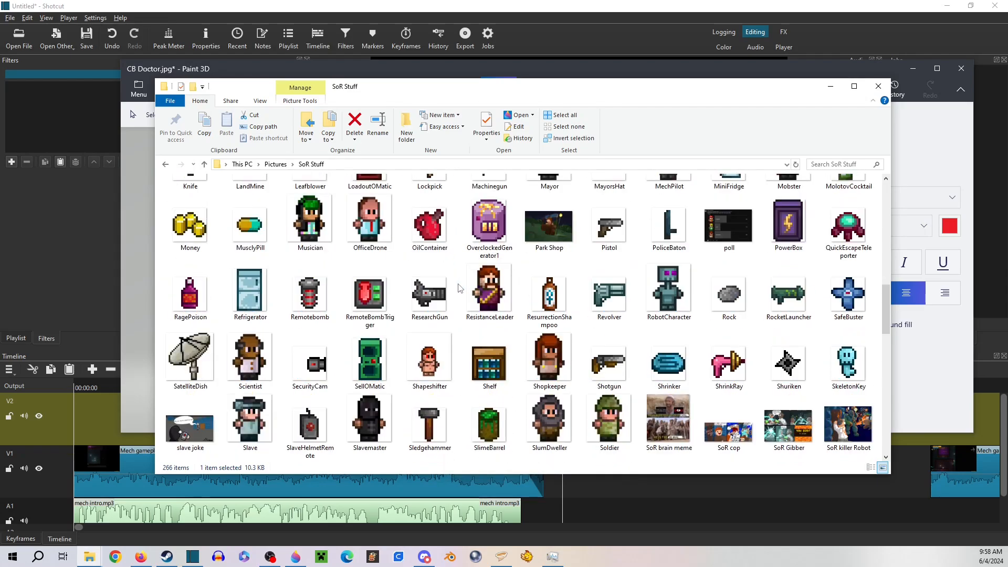
scroll(458, 288, "down", 10)
scroll(458, 288, "up", 10)
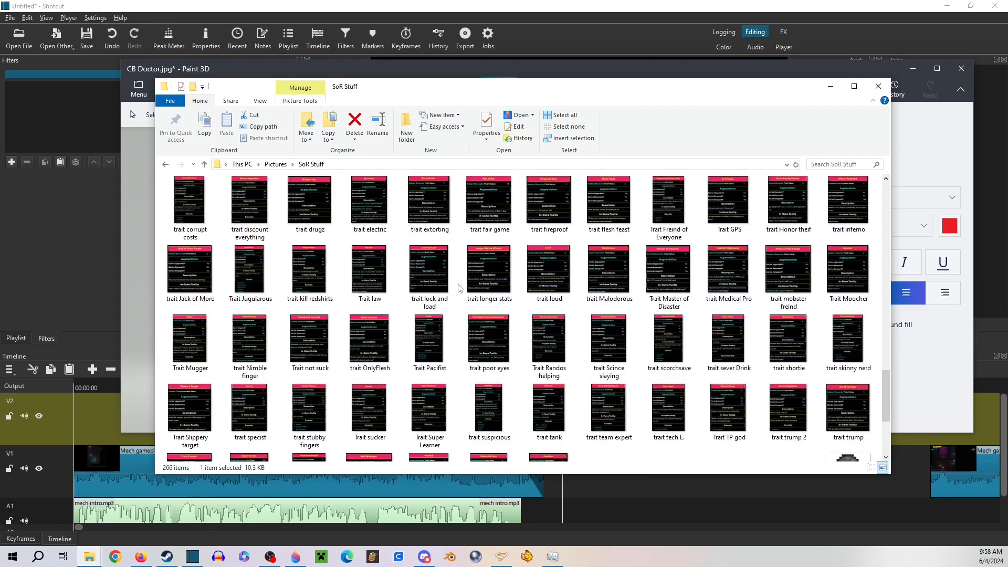
scroll(458, 288, "up", 3)
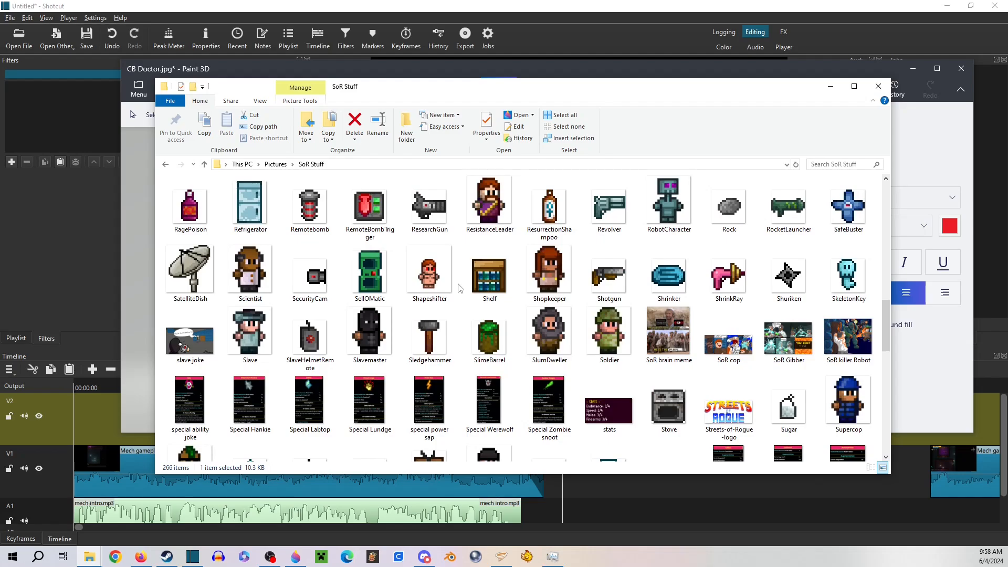
scroll(458, 287, "up", 3)
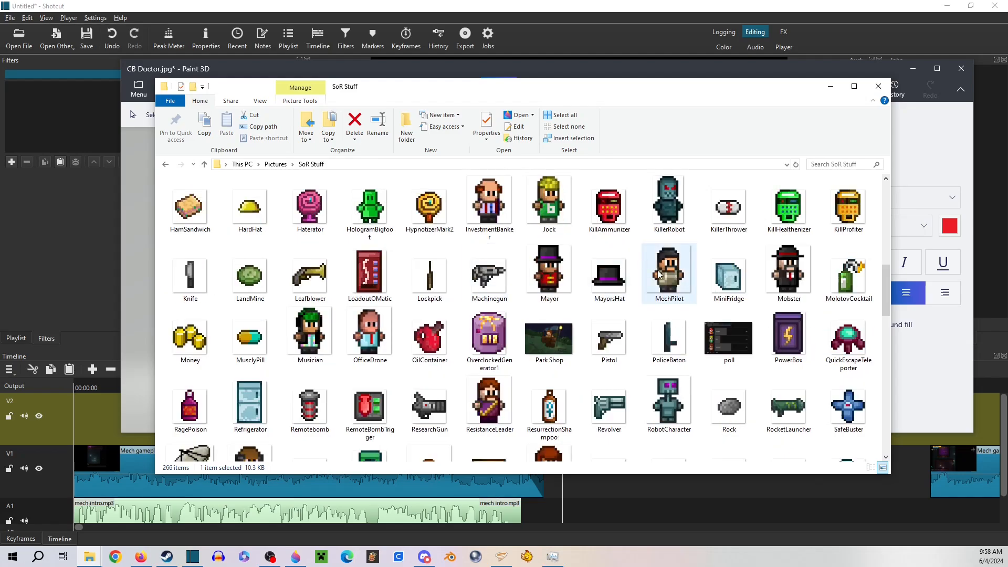
mouse_move(592, 92)
left_mouse_down()
mouse_move(776, 95)
mouse_move(1007, 78)
left_mouse_up()
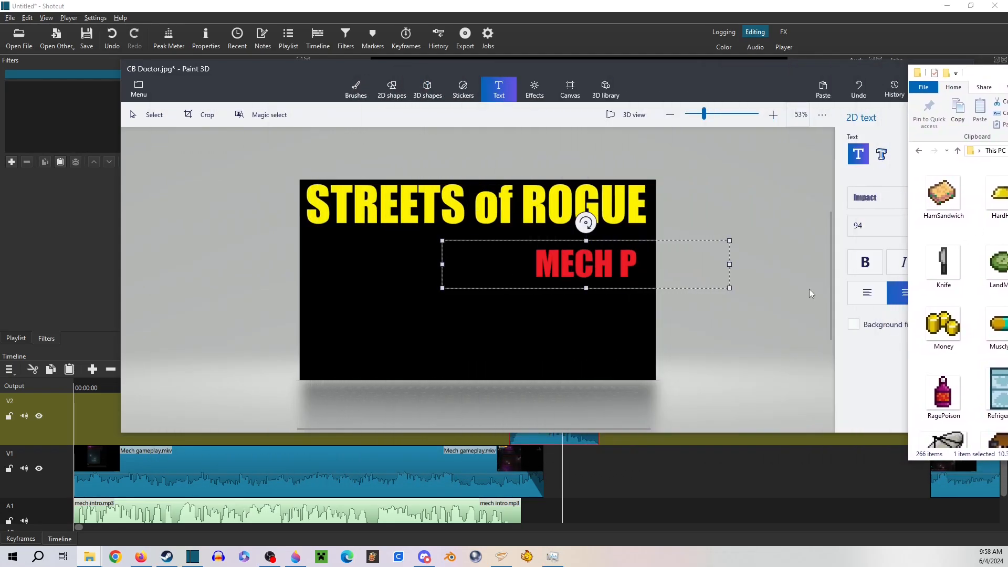
Complete the red text as MECH Pilot and centre it directly beneath the STREETS of ROGUE title
left_click(644, 262)
type("i")
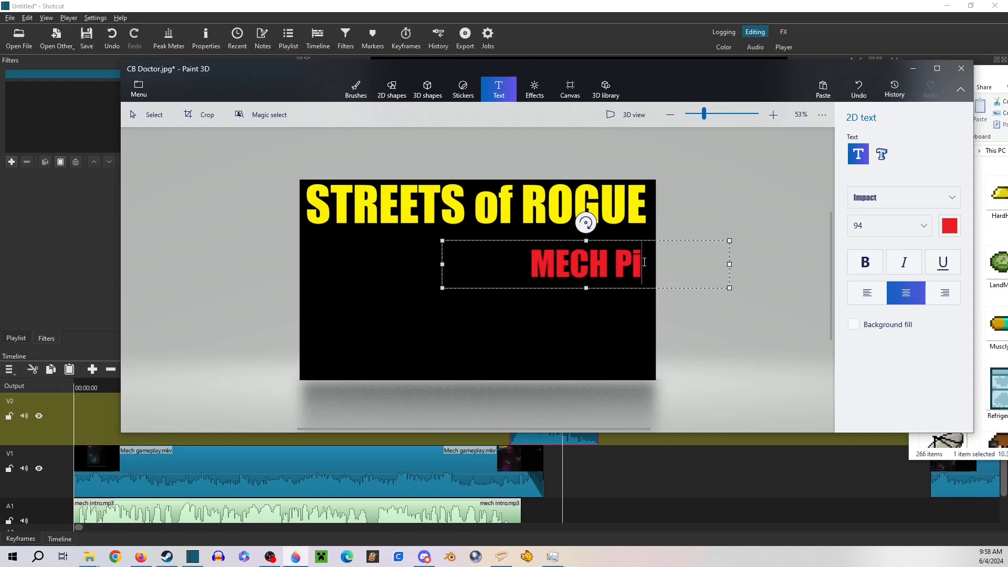
type("lot")
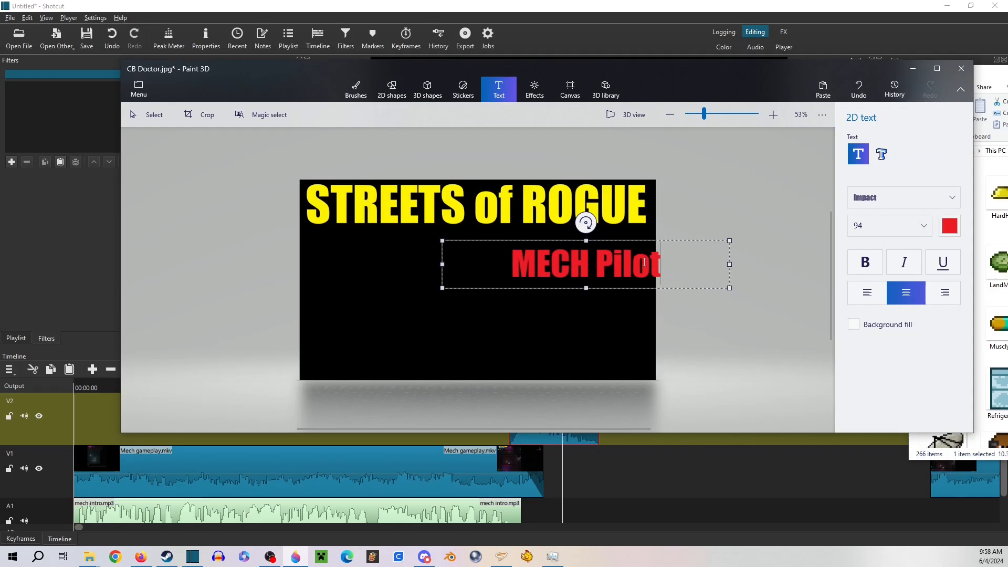
left_click_drag(564, 241, 455, 220)
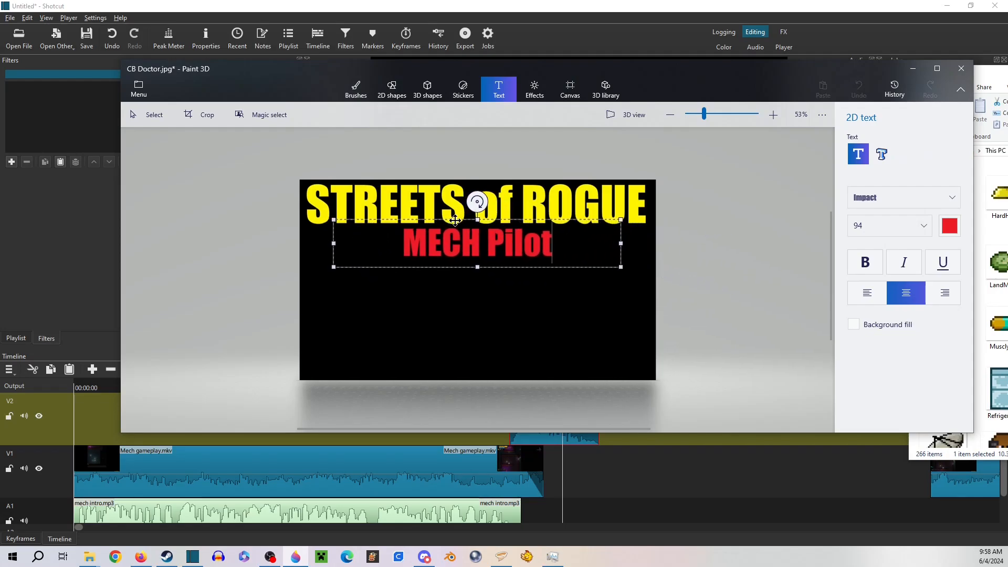
Rewrite the subtitle's lowercase letters in capitals so it reads MECH PILOT
triple_click(548, 247)
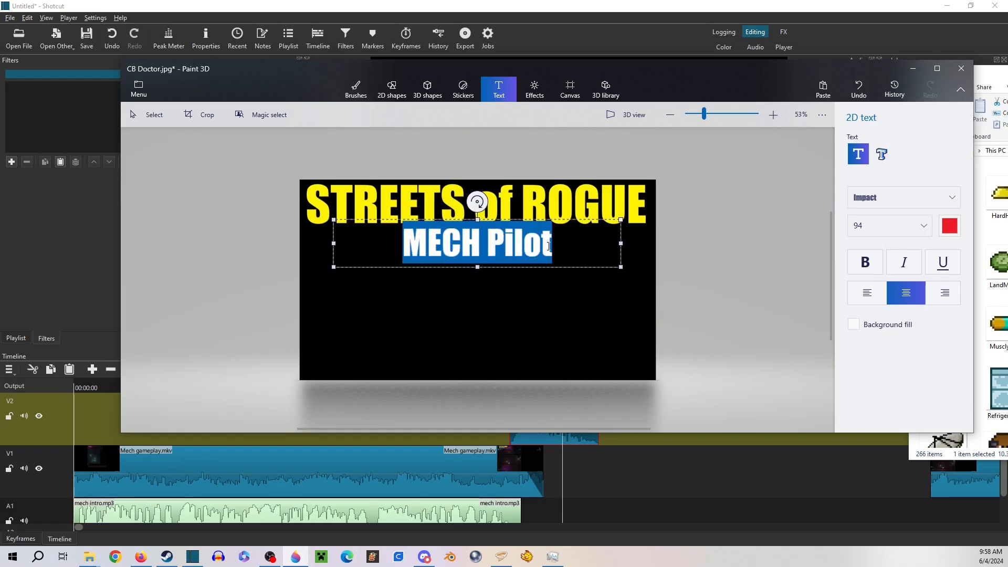
left_click_drag(548, 246, 509, 250)
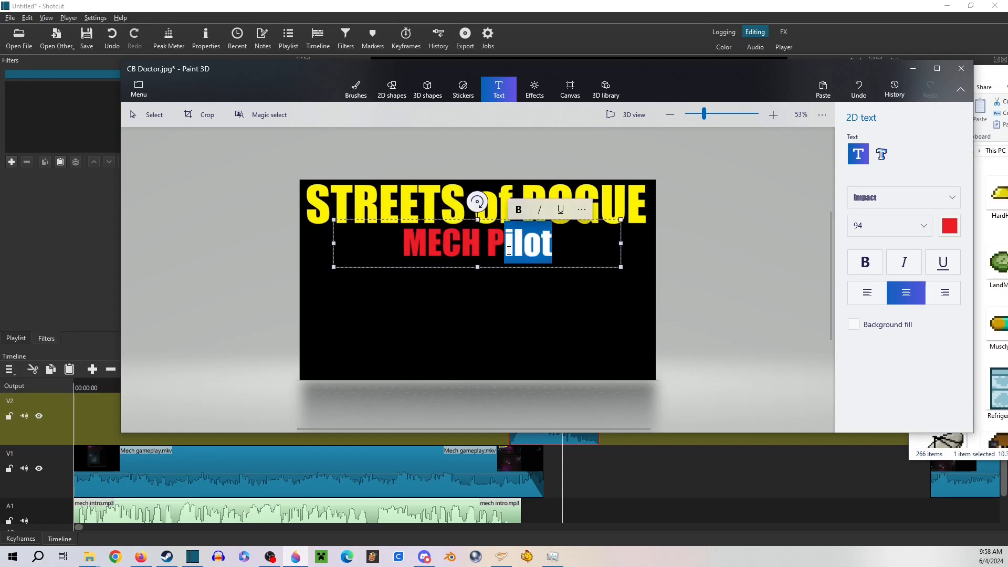
key("BackSpace")
type("ILO")
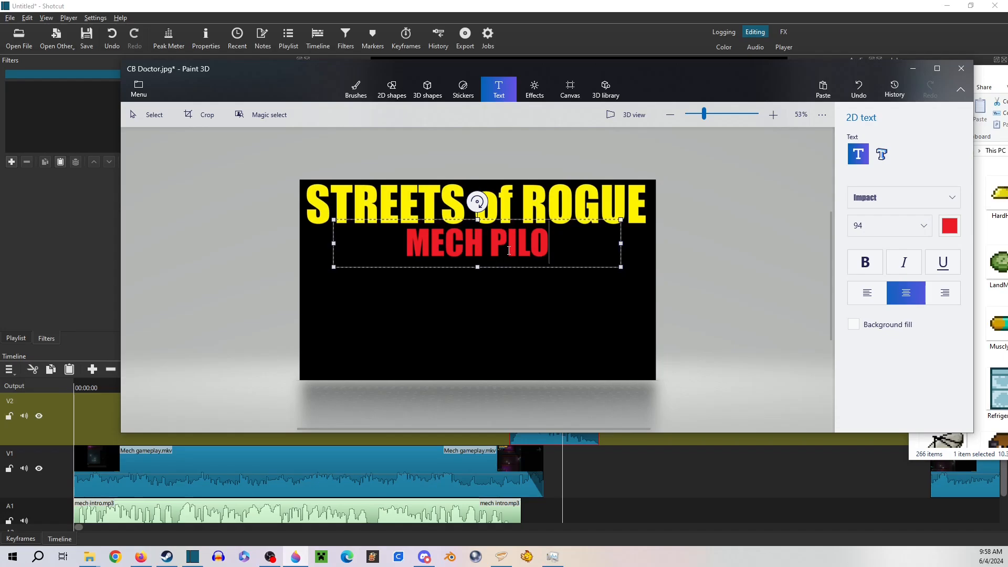
type("T")
Enlarge the whole MECH PILOT subtitle to size 130 and commit the text to the canvas
key("ctrl+a")
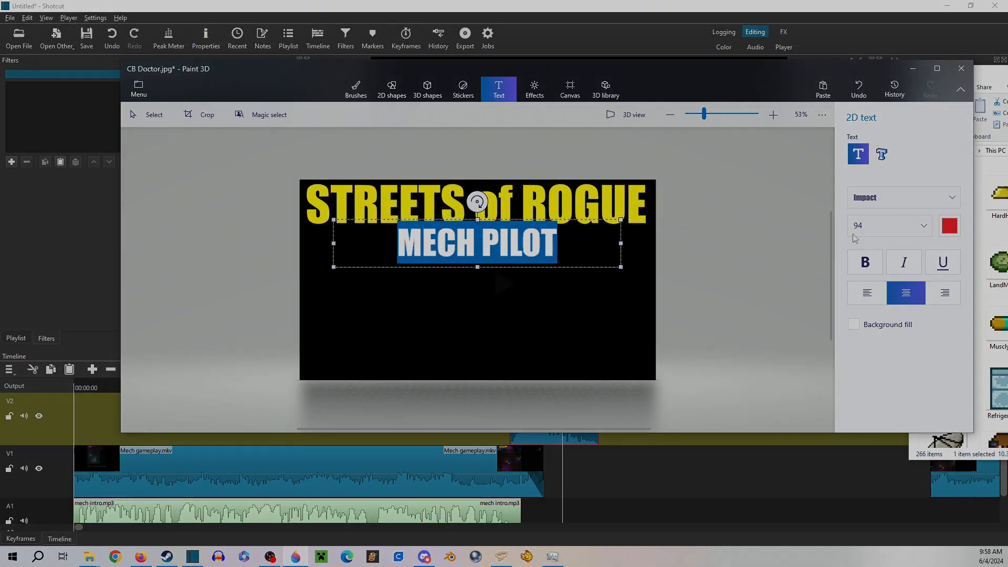
left_click(923, 225)
left_click(894, 259)
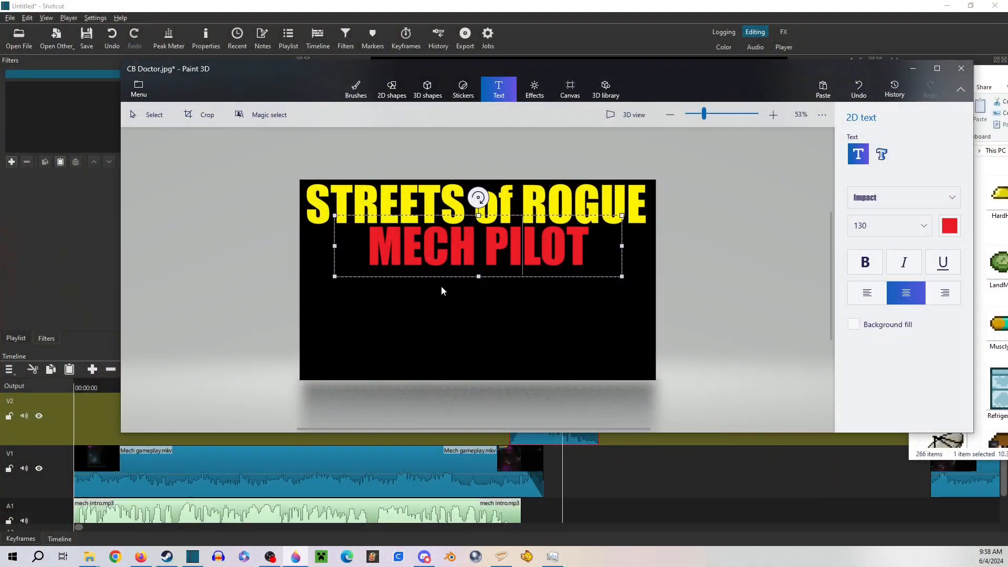
left_click(441, 287)
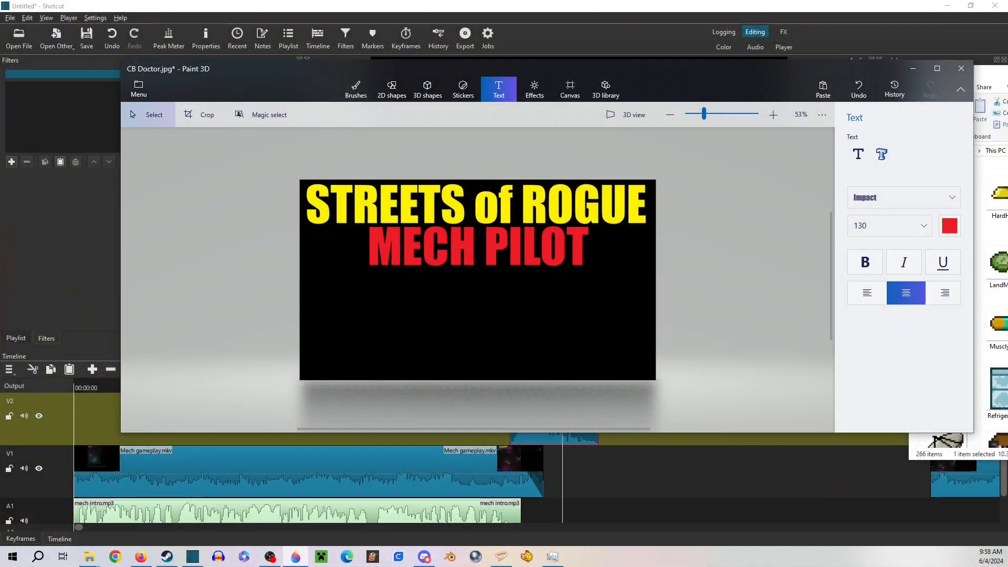
Insert the MechPilot sprite from SoR Stuff and enlarge it to fill the height centred below the MECH PILOT subtitle
left_click_drag(1004, 336, 555, 369)
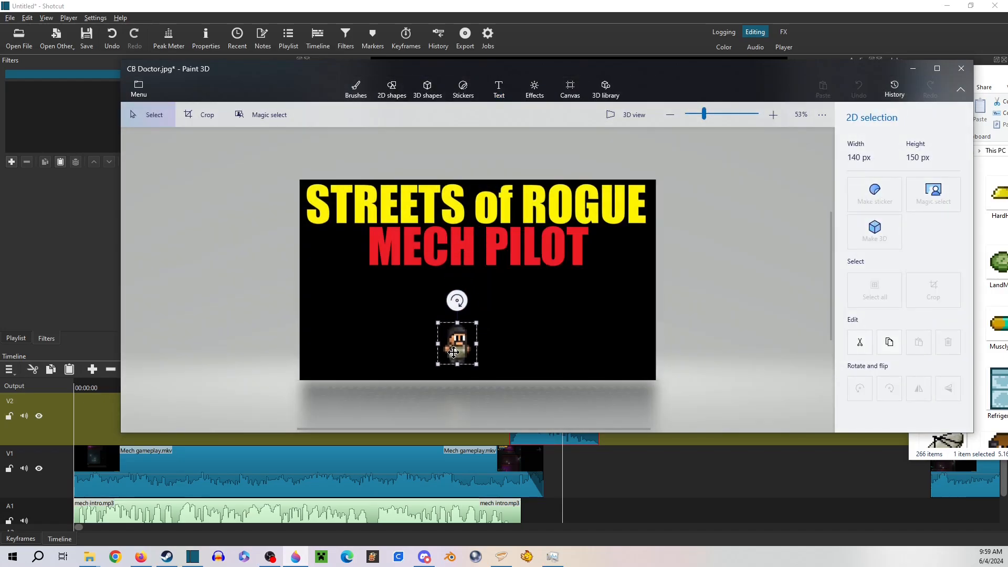
mouse_move(477, 321)
left_mouse_down()
mouse_move(538, 266)
mouse_move(491, 320)
left_mouse_up()
left_click(556, 313)
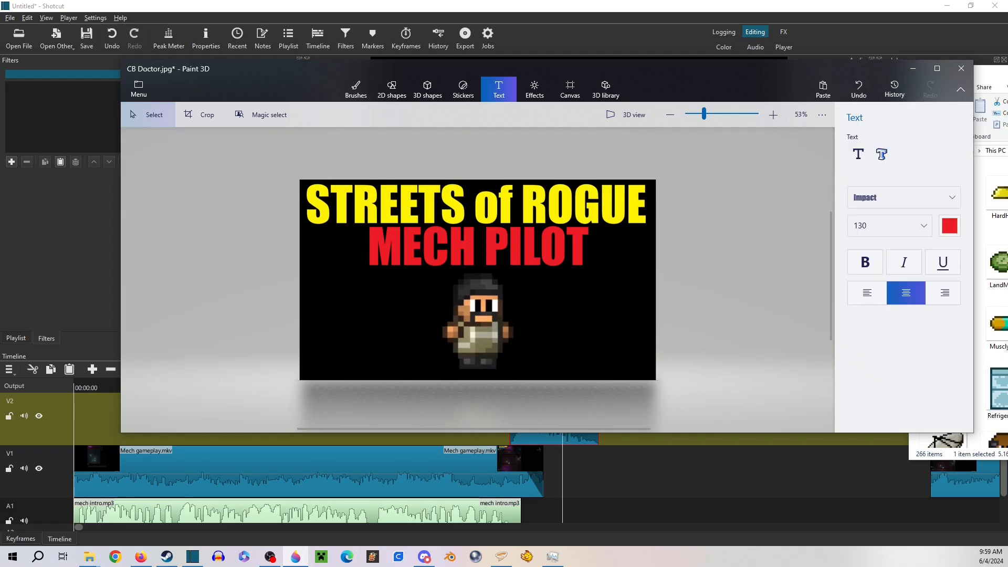
Insert the AlarmButton sprite from the SoR Stuff folder onto the Paint 3D title card
scroll(992, 305, "down", 10)
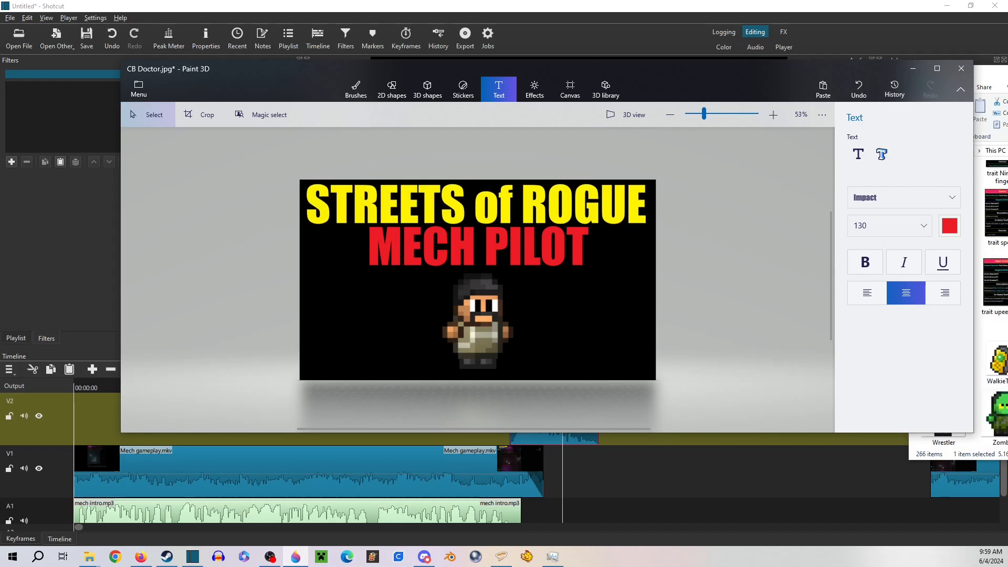
left_click_drag(1005, 74, 508, 61)
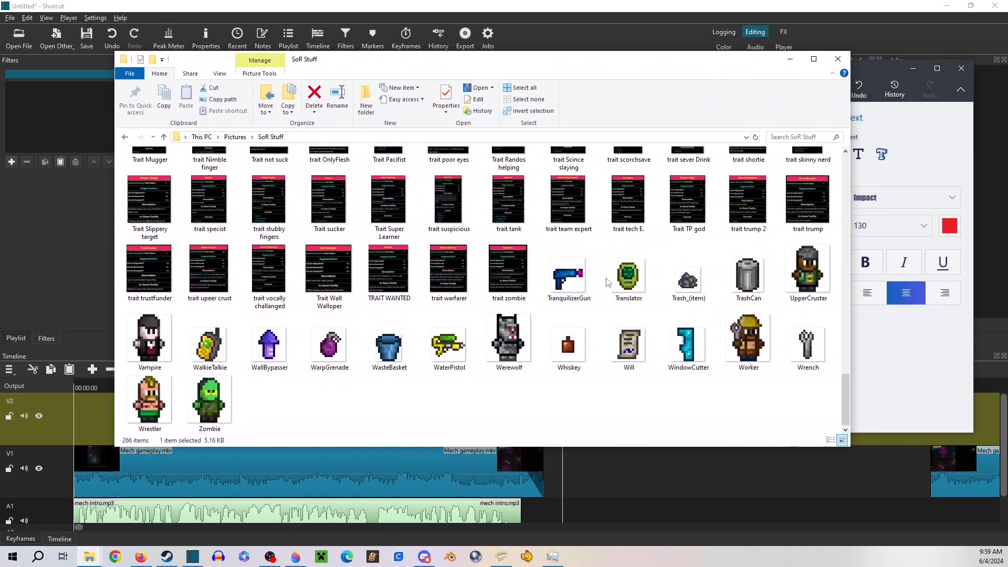
scroll(418, 241, "up", 20)
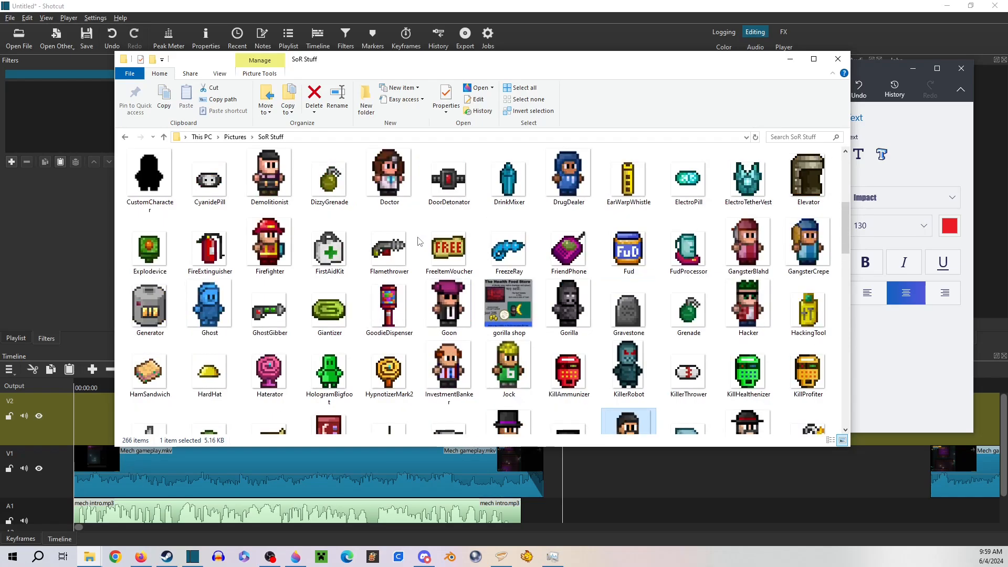
scroll(404, 211, "up", 2)
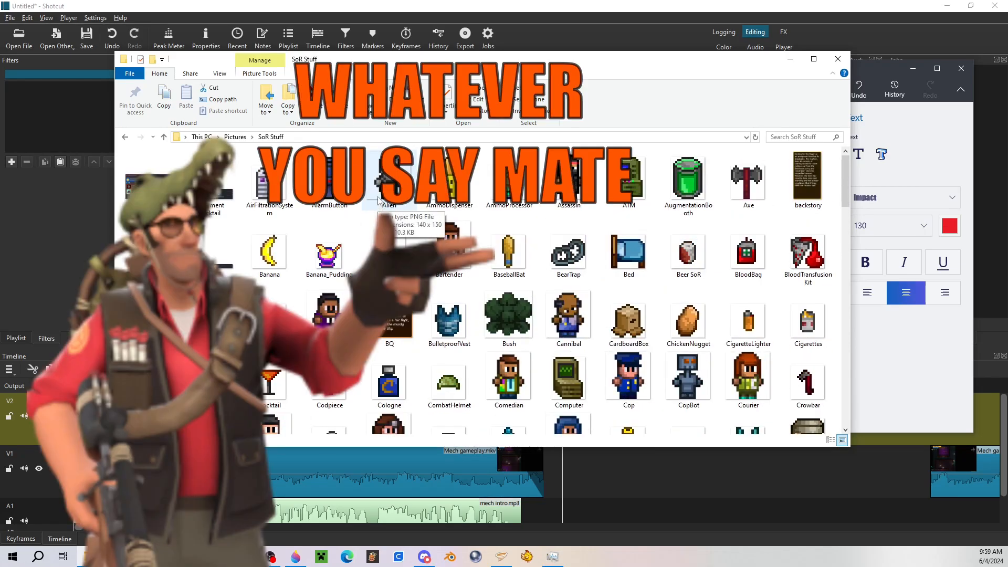
scroll(477, 267, "down", 3)
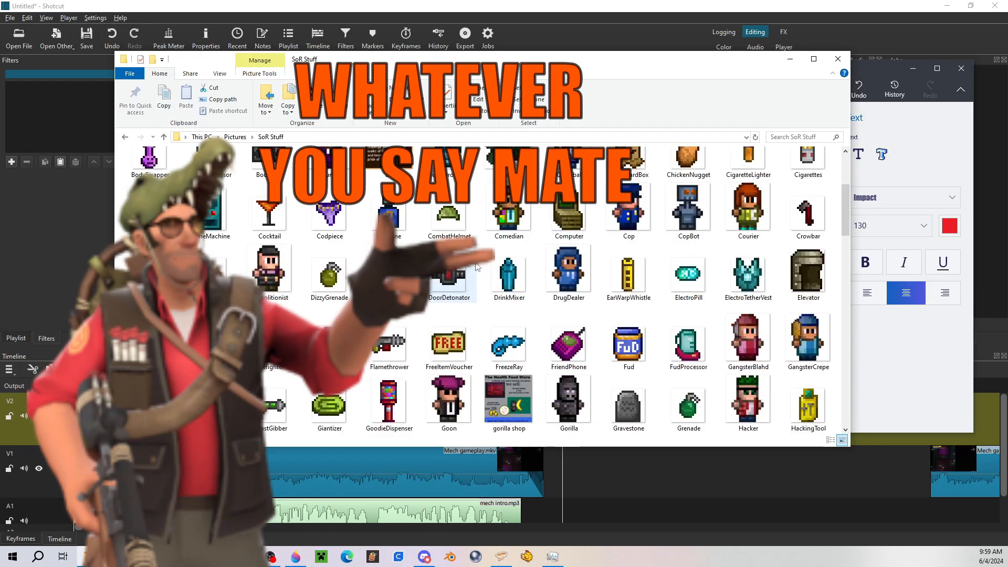
scroll(477, 267, "up", 3)
left_click_drag(415, 58, 677, 120)
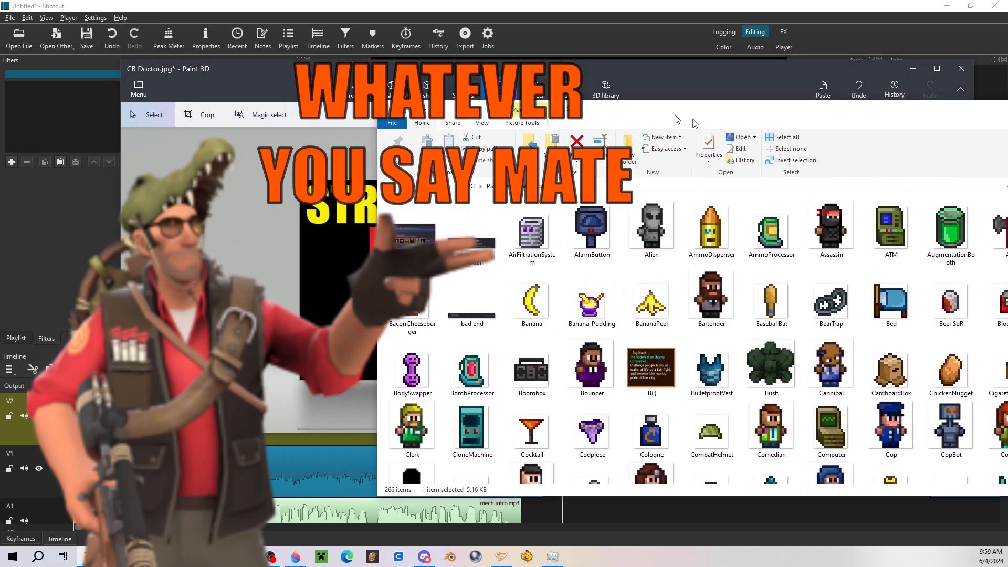
left_click(869, 247)
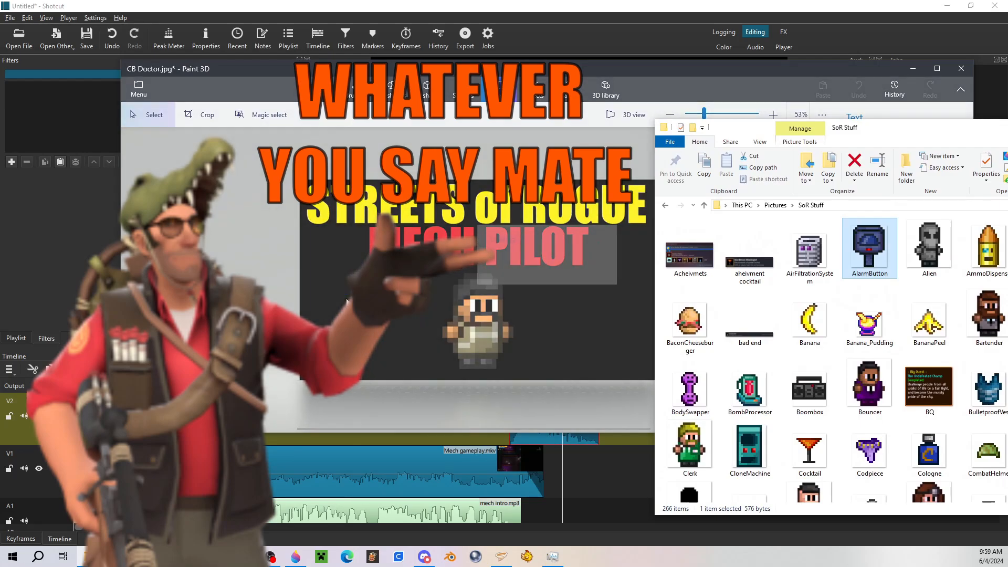
Size the alarm button sprite to about 202 × 248 px just below and left of the MECH PILOT subtitle
mouse_move(347, 302)
left_mouse_down()
mouse_move(338, 305)
mouse_move(378, 265)
left_mouse_up()
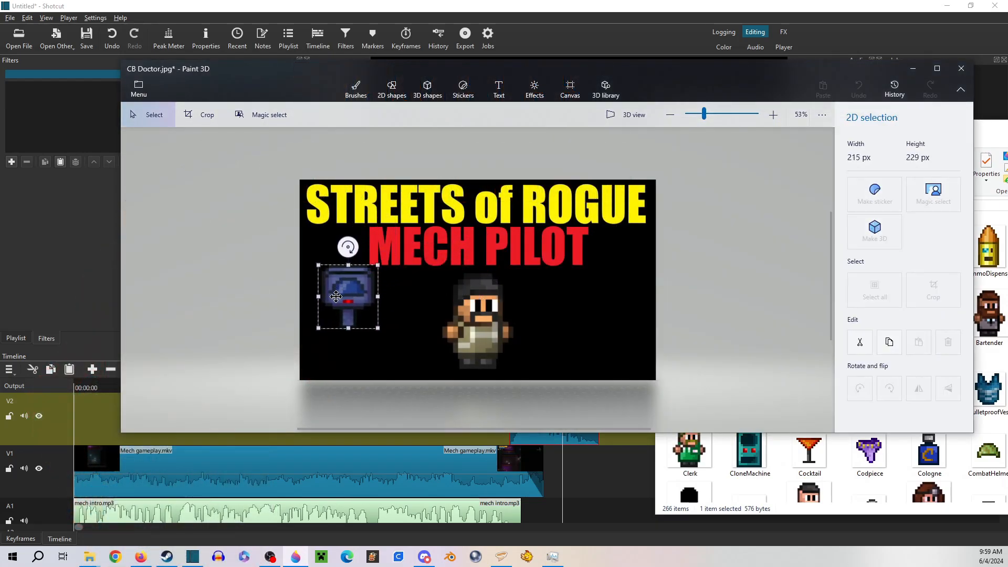
left_click_drag(336, 297, 327, 293)
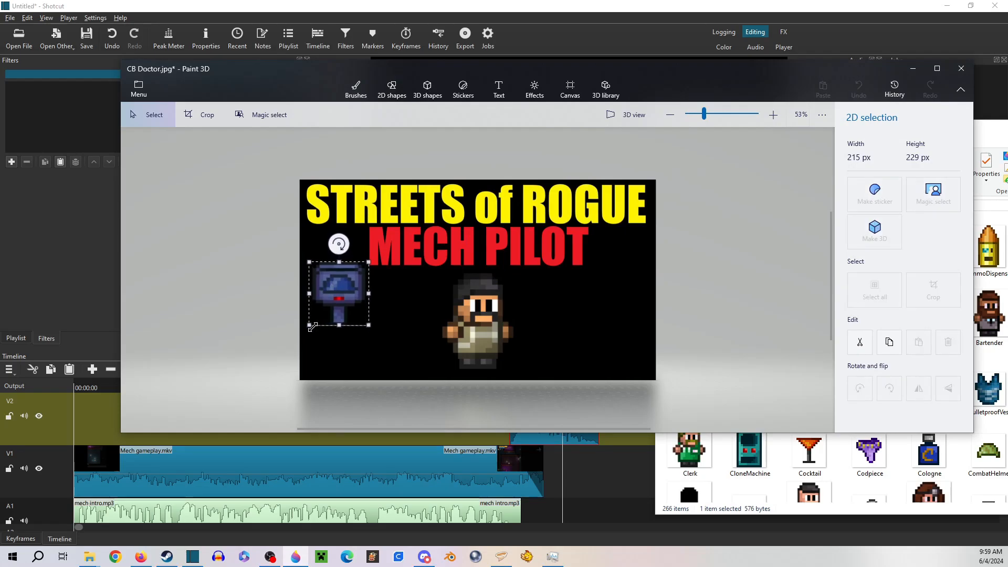
left_click_drag(313, 326, 313, 330)
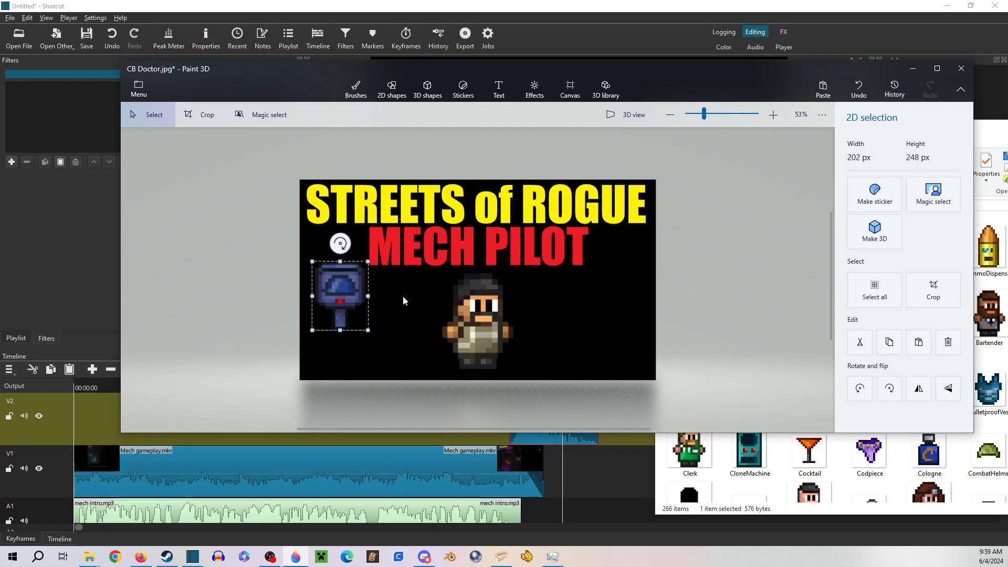
left_click(403, 298)
Insert the UpperCruster sprite from the SoR Stuff folder onto the title card
left_click_drag(987, 136, 553, 96)
scroll(572, 223, "down", 15)
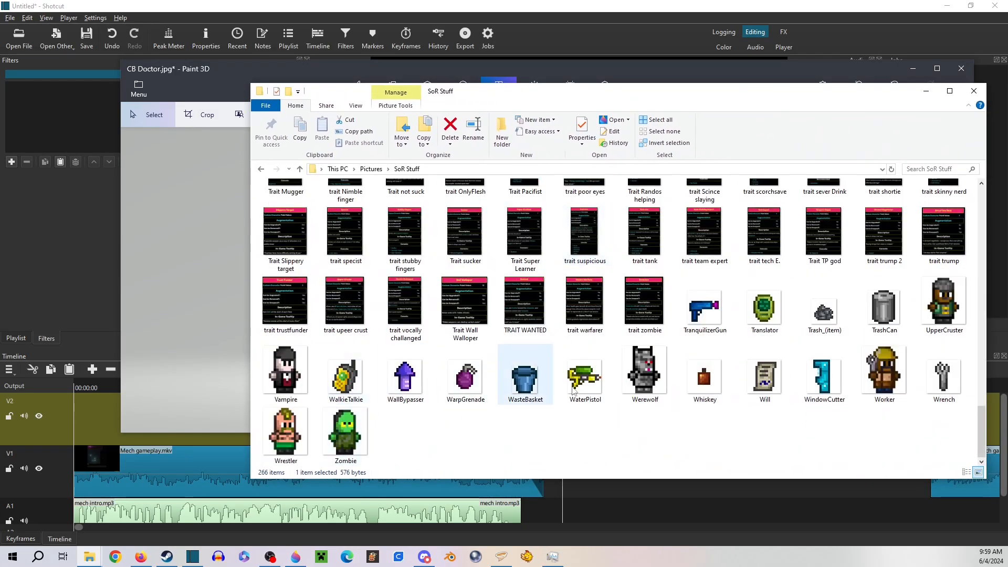
left_click_drag(754, 97, 818, 91)
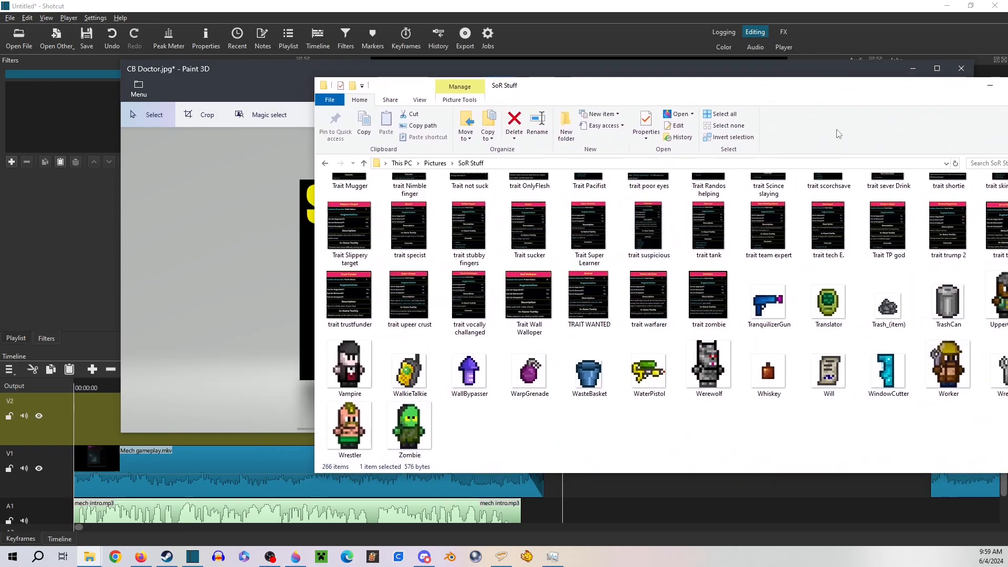
mouse_move(995, 299)
left_mouse_down()
mouse_move(953, 270)
mouse_move(307, 257)
left_mouse_up()
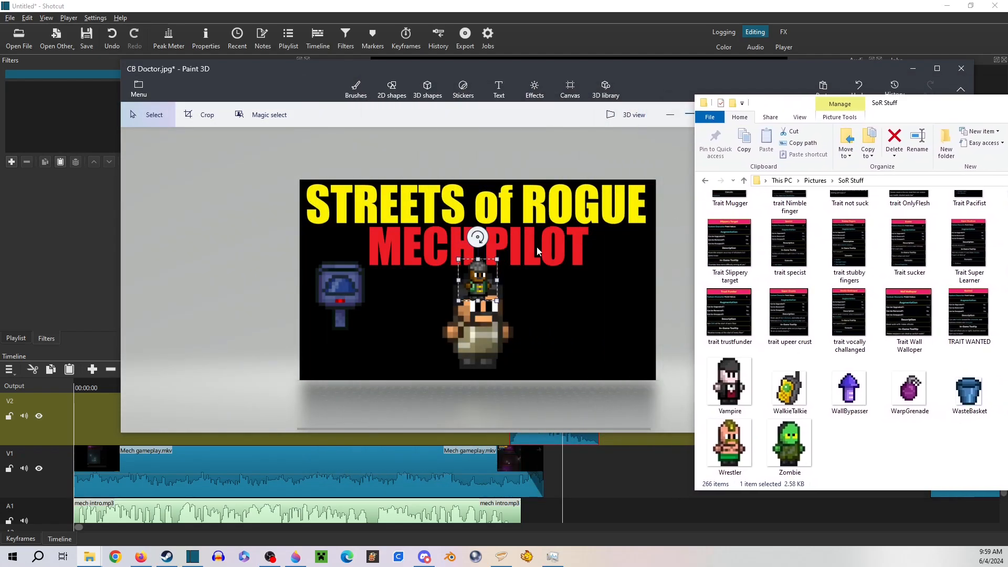
Enlarge the UpperCruster sprite to about 215 × 239 px and place it at the lower right of the alarm button
mouse_move(478, 280)
left_mouse_down()
mouse_move(381, 310)
mouse_move(431, 256)
left_mouse_up()
left_click(919, 400)
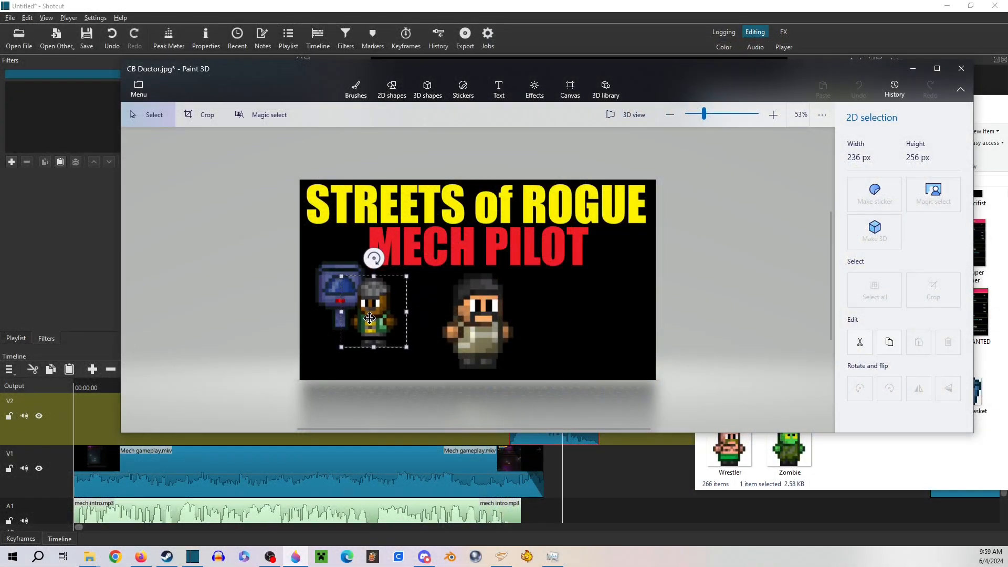
left_click_drag(370, 318, 373, 326)
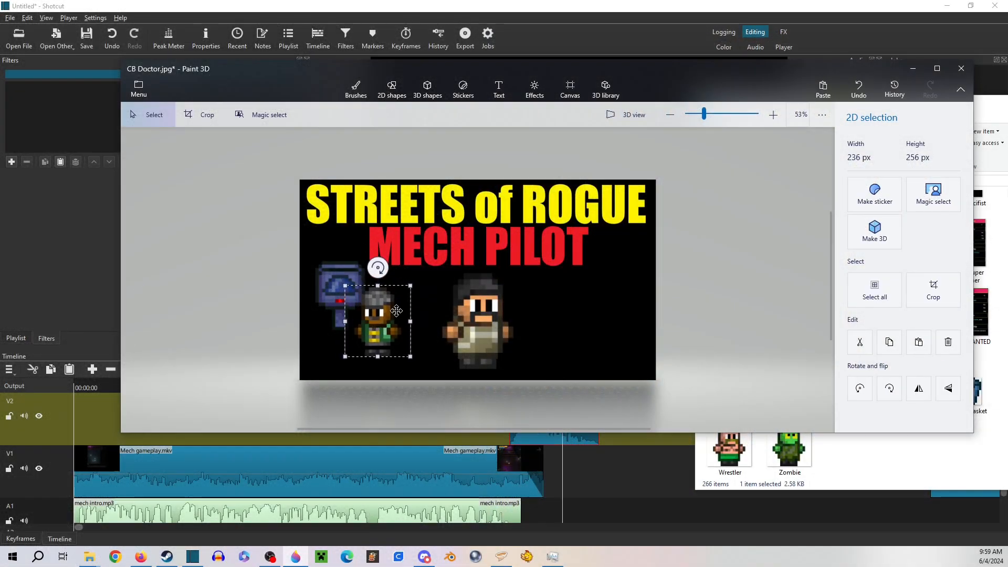
left_click_drag(410, 285, 405, 290)
left_click_drag(386, 323, 391, 313)
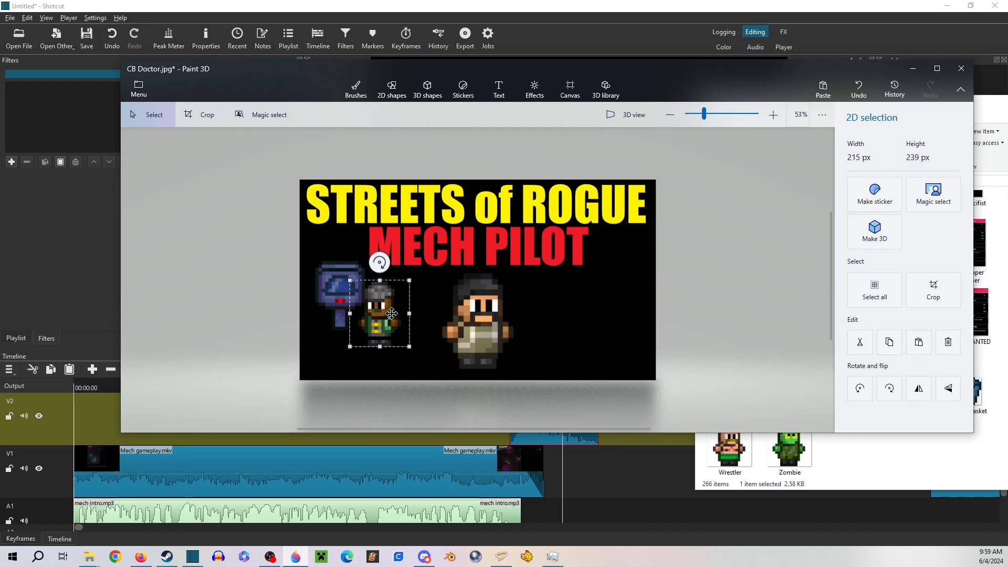
left_click(428, 299)
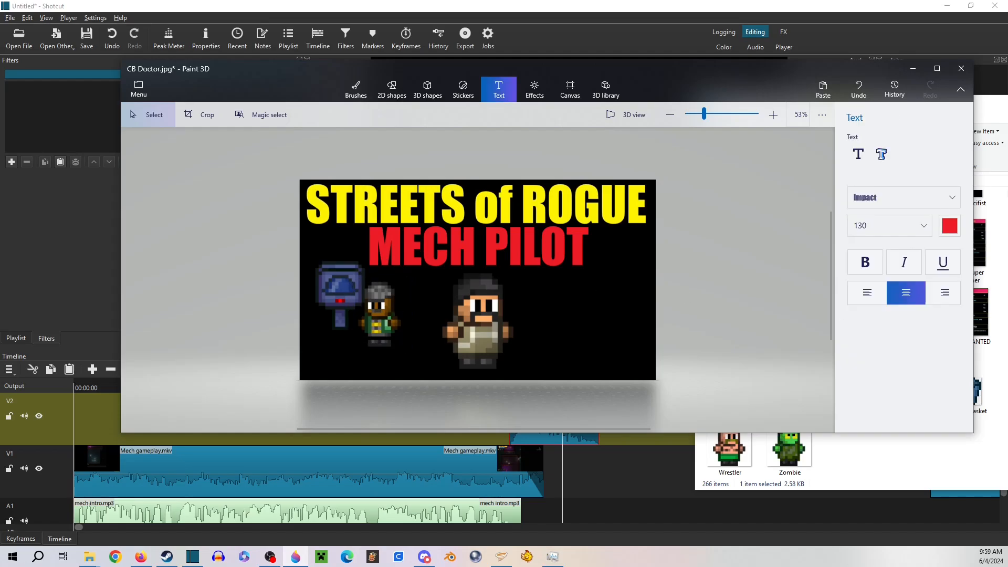
Insert the red machine sprite and enlarge it to about 220 × 261 px, placed right of the mech pilot character
key("alt+Tab")
left_click_drag(945, 102, 1007, 90)
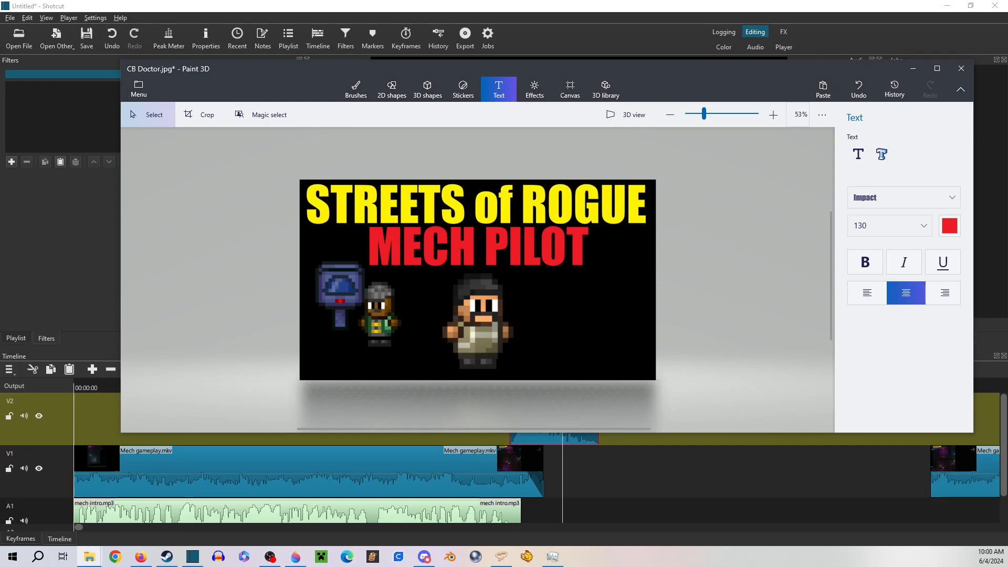
key("ctrl+v")
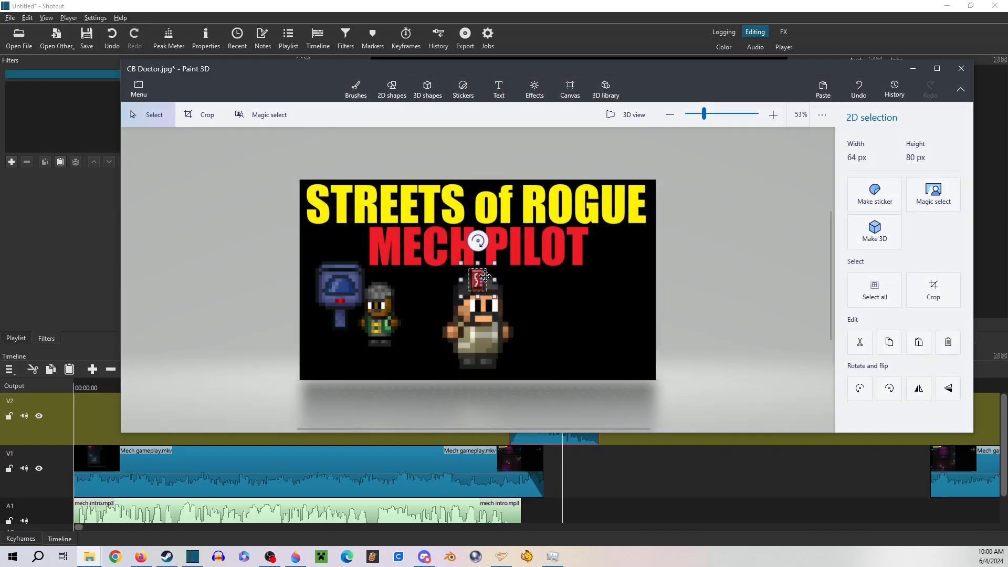
left_click_drag(481, 282, 628, 259)
left_click_drag(588, 295, 571, 314)
left_click_drag(606, 277, 602, 276)
left_click_drag(573, 308, 569, 300)
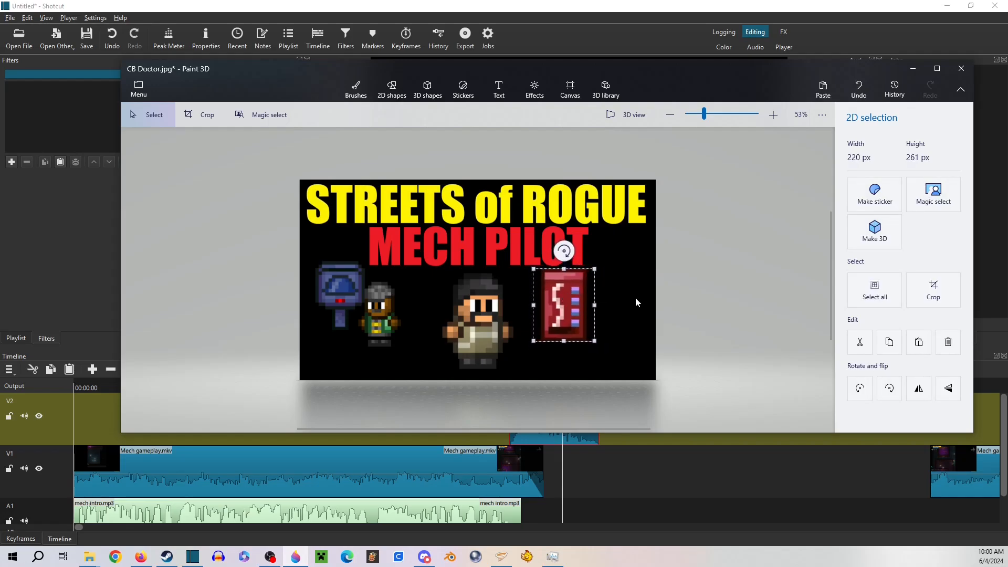
left_click(659, 290)
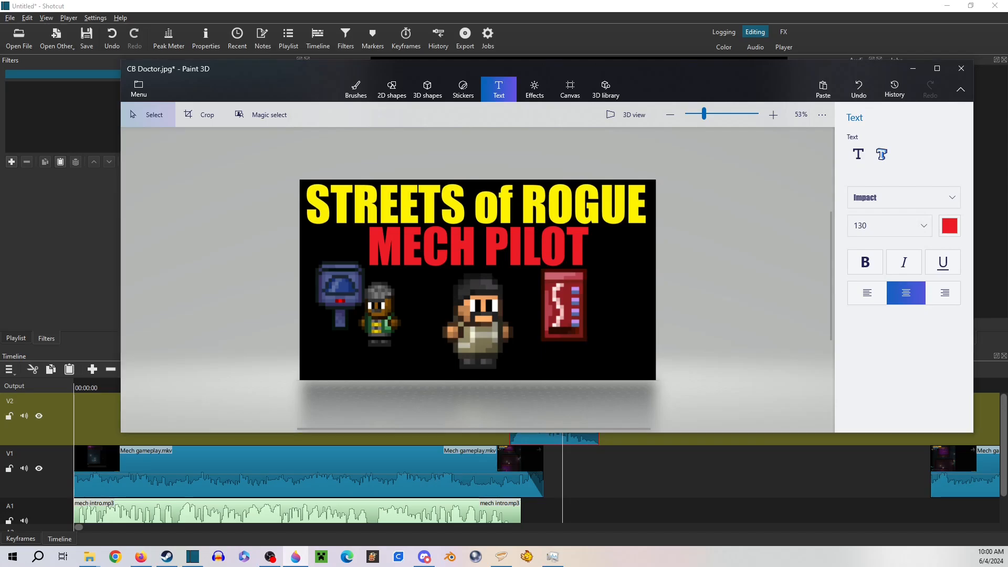
Insert the small red round item sprite, enlarge it and place it at the red machine's lower-right corner
left_click_drag(630, 318, 630, 318)
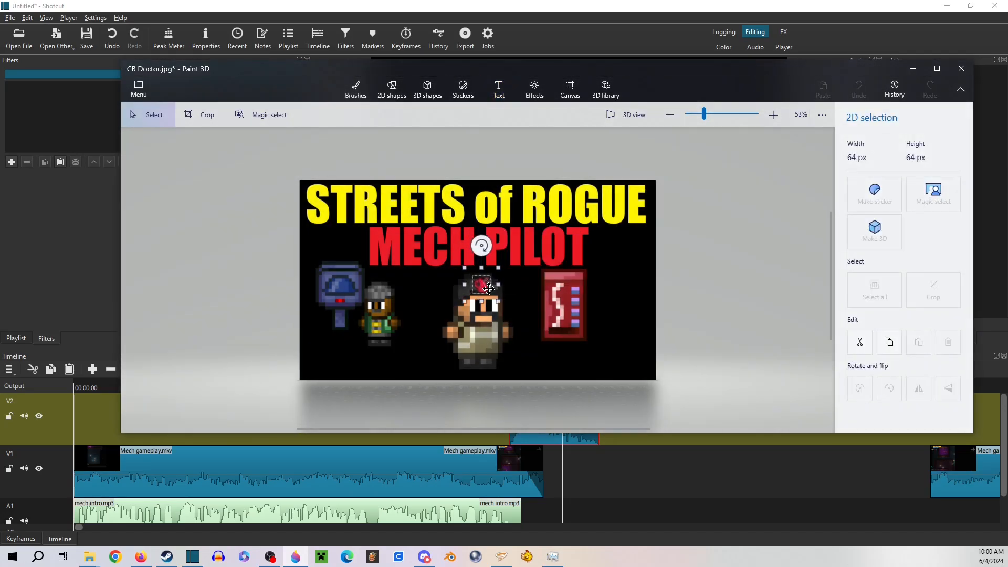
left_click_drag(481, 282, 598, 332)
left_click(638, 282)
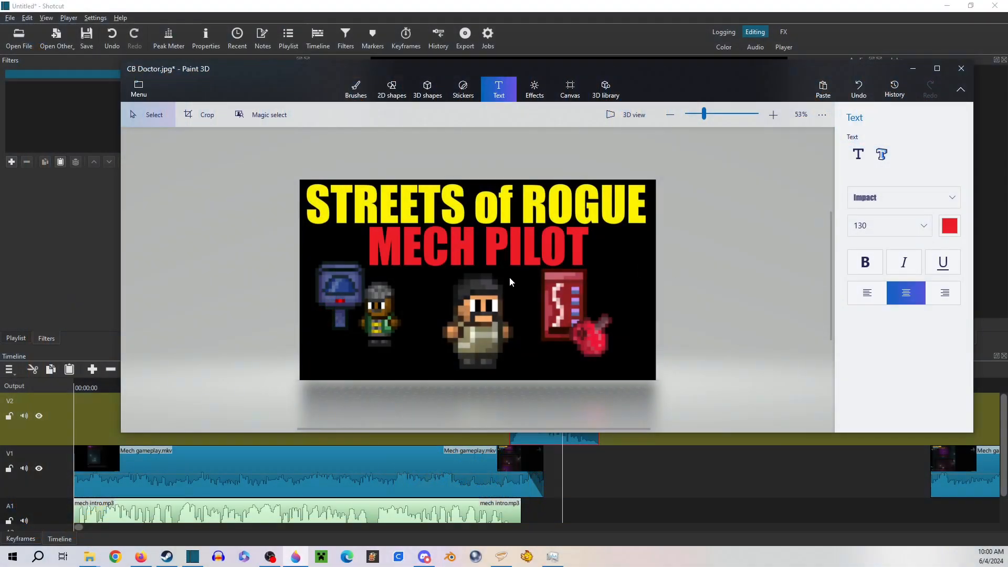
Save the title card as a JPEG image named CB Mech in Pictures and close Paint 3D without saving over CB Doctor
left_click(155, 89)
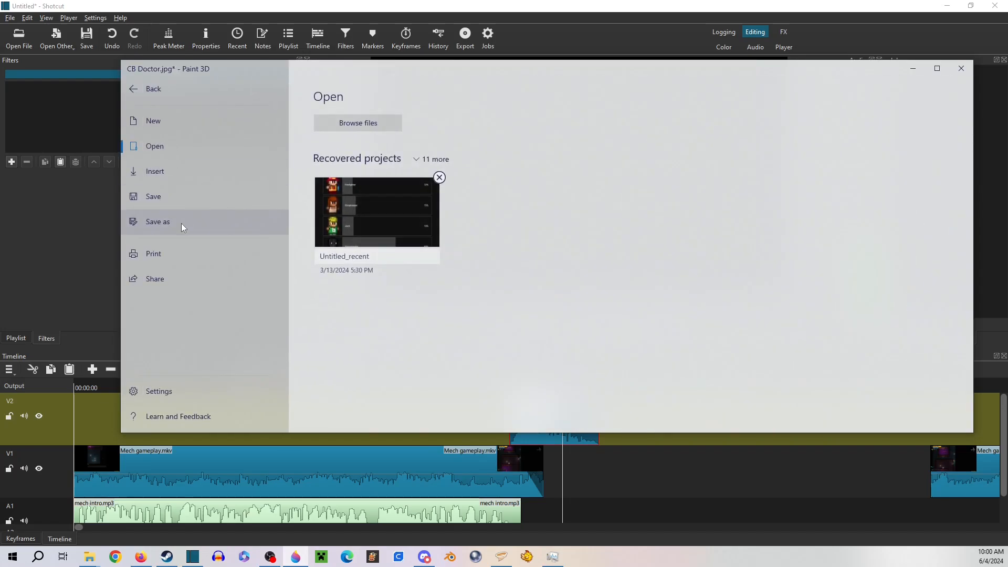
left_click(181, 223)
left_click(342, 155)
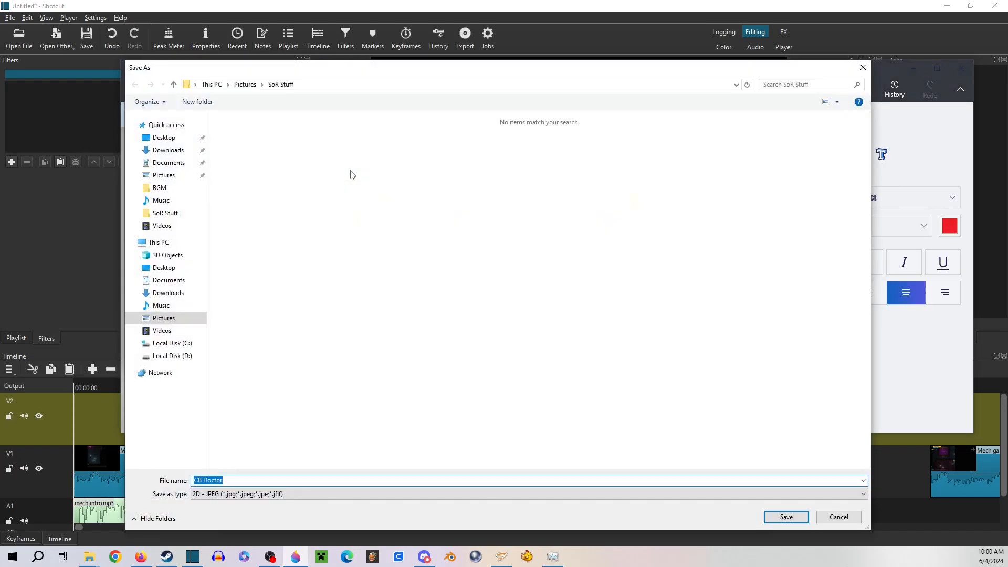
key("BackSpace")
type("CB")
left_click(244, 85)
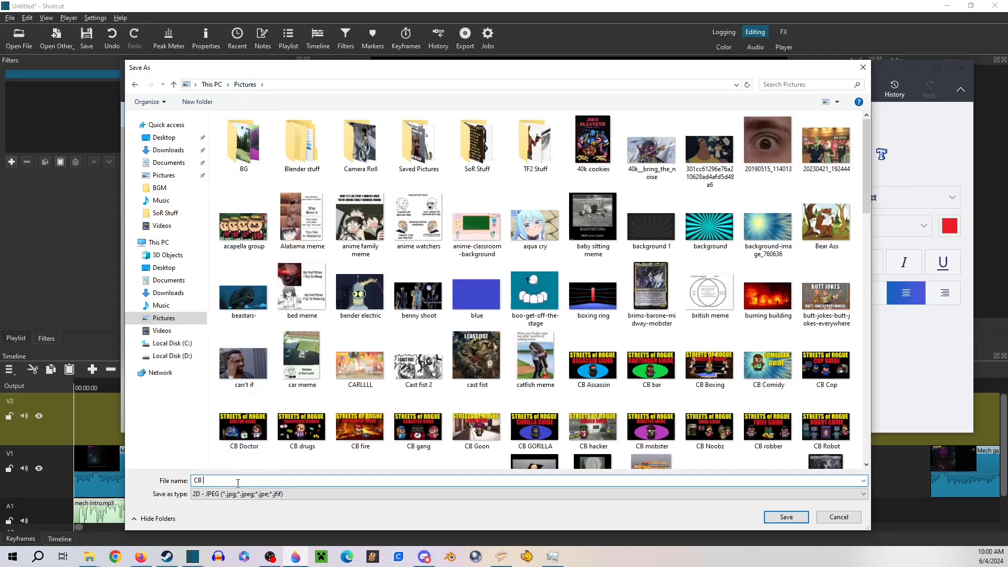
type("Mech")
key("Return")
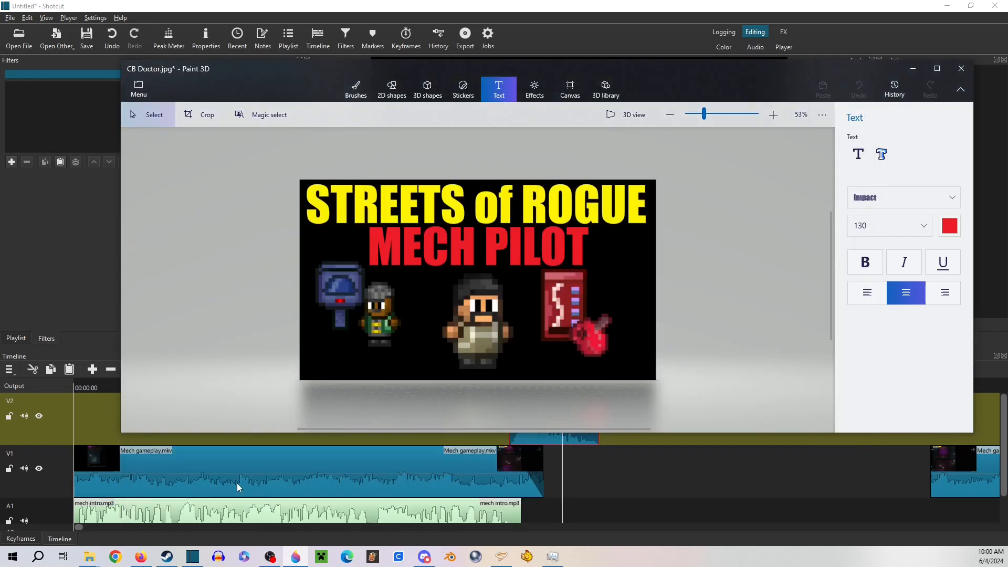
left_click(961, 68)
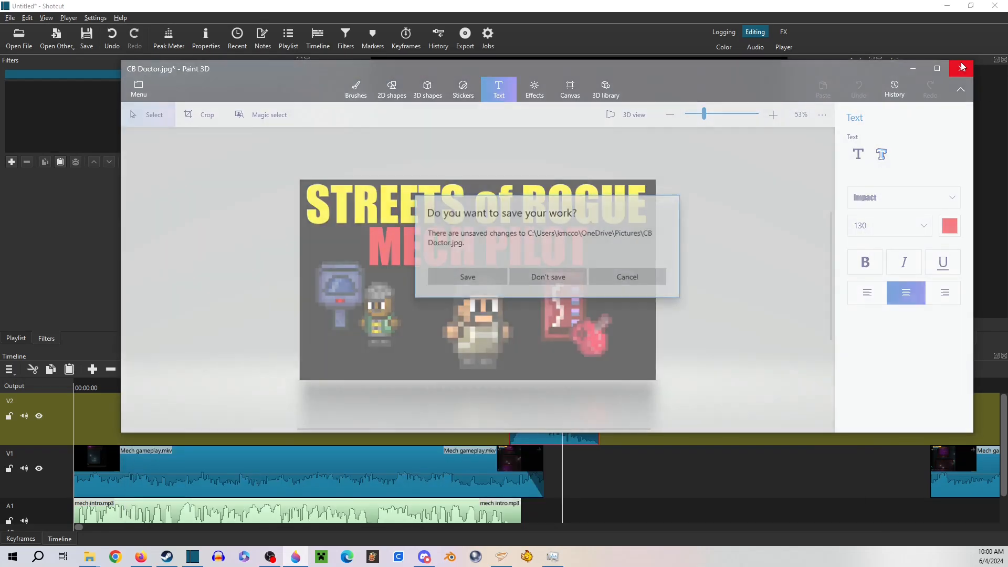
left_click(514, 280)
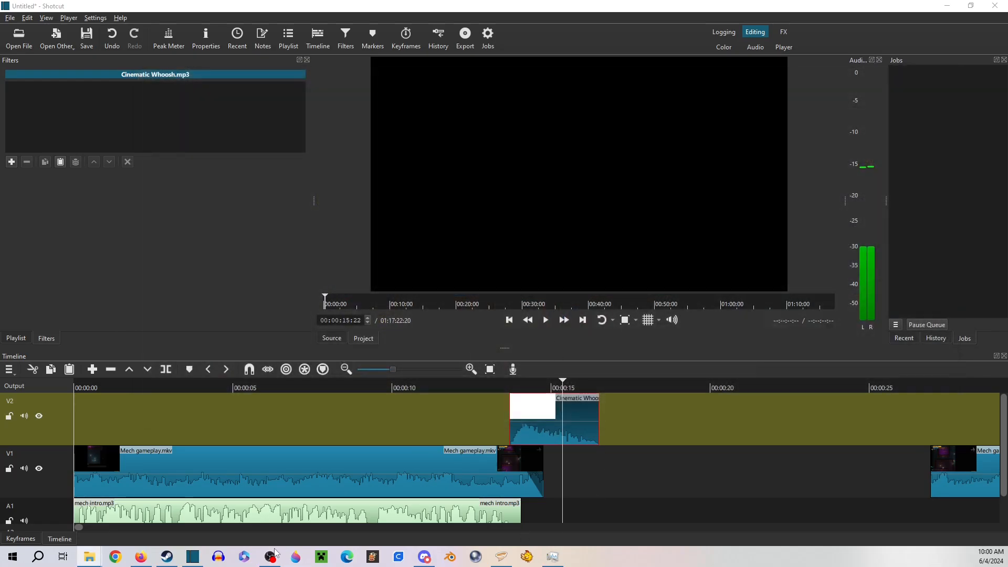
Add the CB Mech image from the Pictures folder to Shotcut's V1 track directly after the first Mech gameplay clip
mouse_move(90, 557)
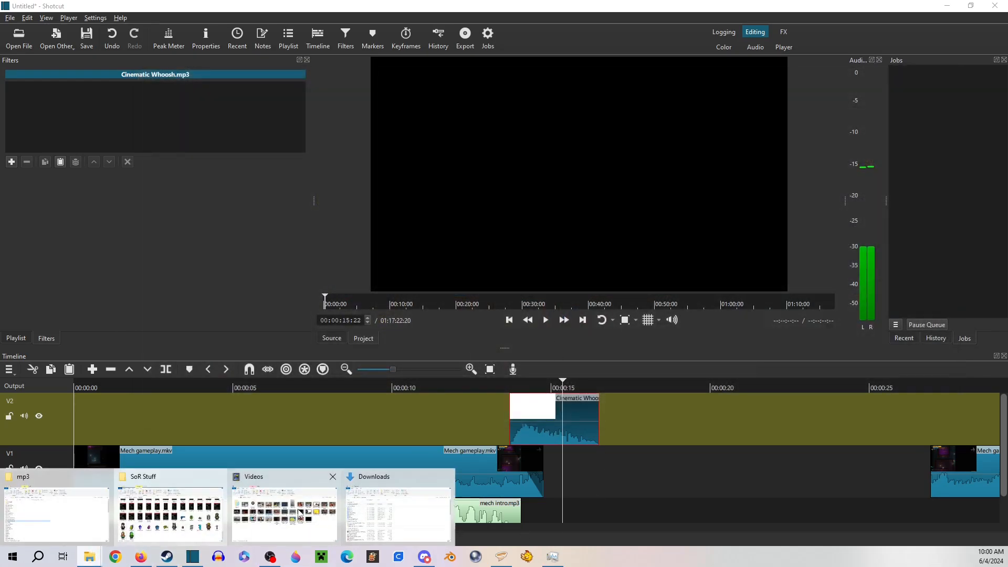
left_click(160, 533)
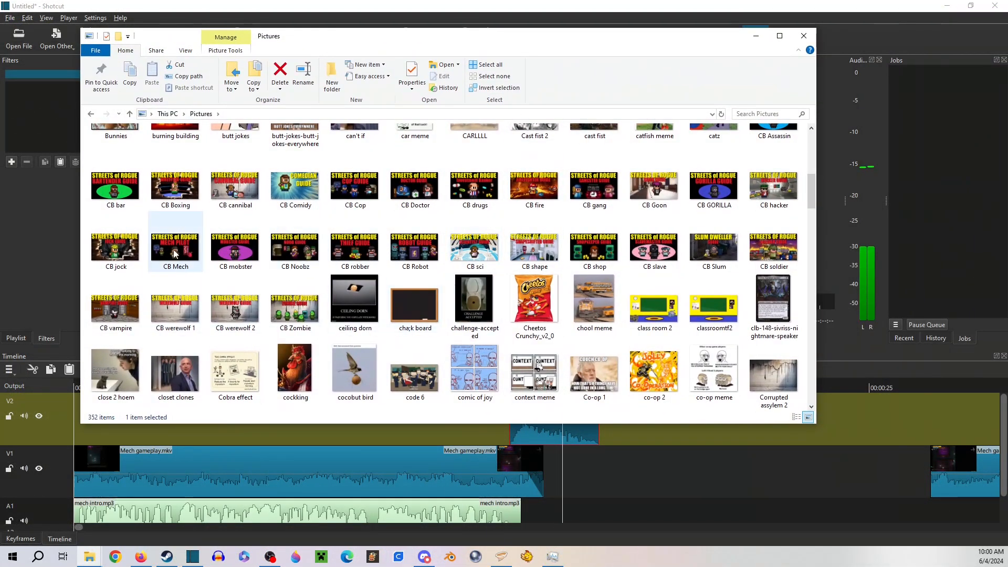
left_click_drag(177, 251, 587, 474)
left_click(756, 35)
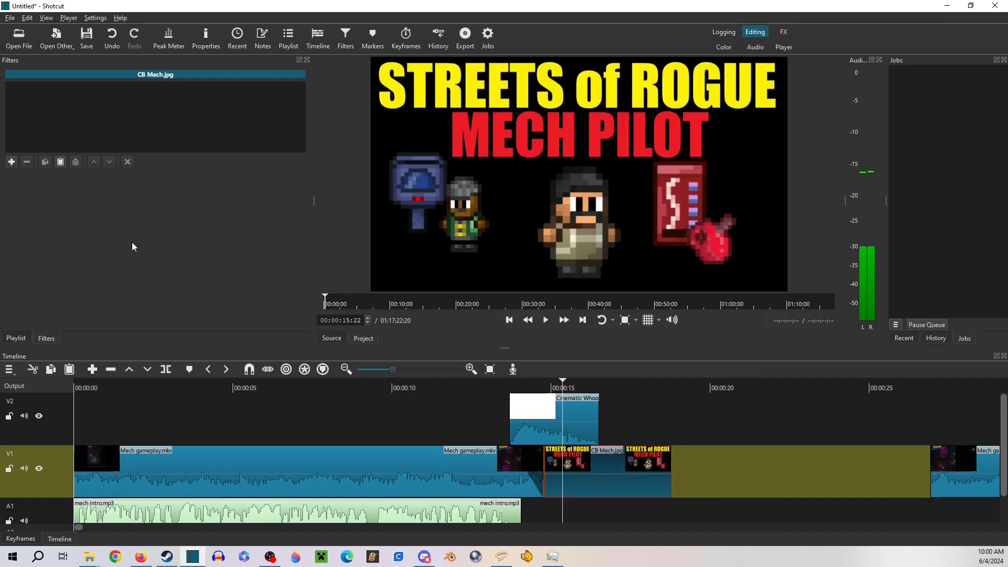
Apply a Fade In Video filter to the CB Mech clip and play back the transition into the title card
left_click(12, 163)
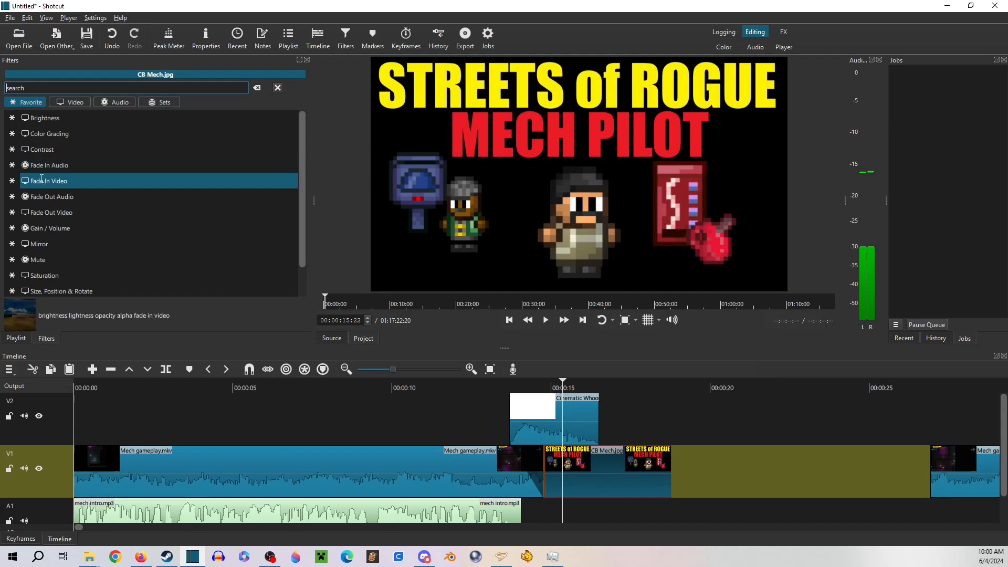
left_click(47, 181)
left_click(506, 390)
left_click(546, 321)
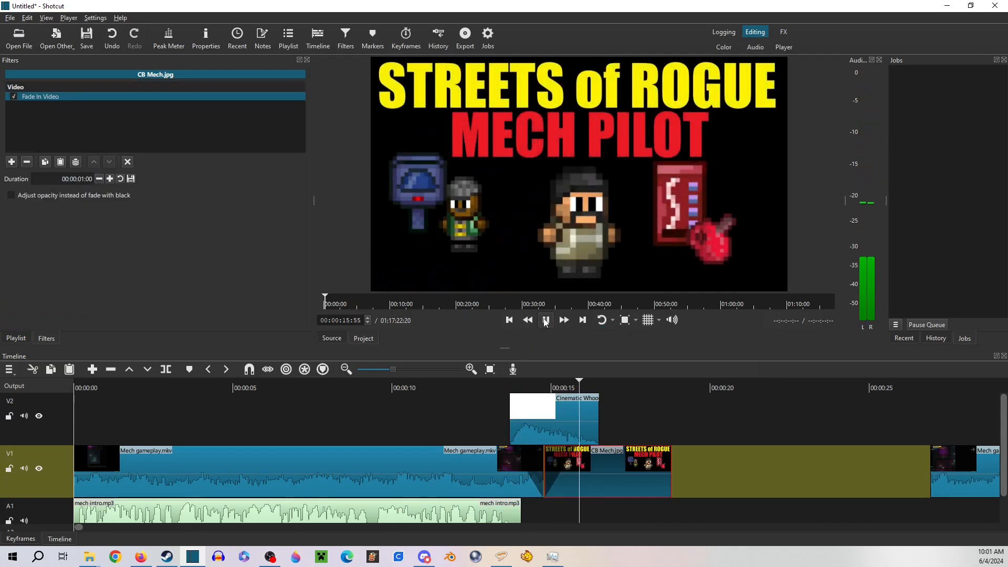
left_click(546, 320)
Open the SFX folder inside the mp3 folder and audition the notification_msg sounds, comparing 01 with 05
mouse_move(89, 556)
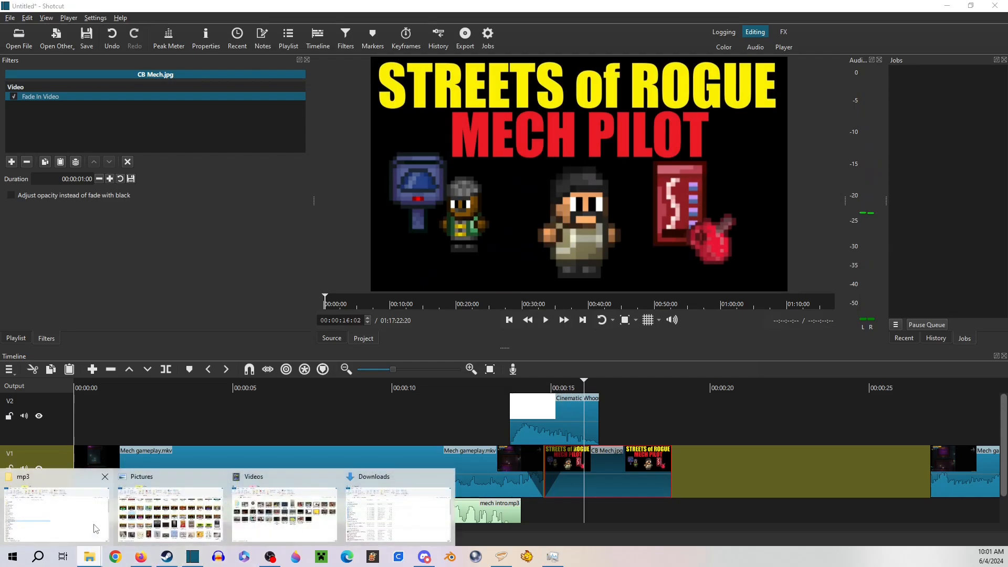
left_click(89, 520)
double_click(189, 150)
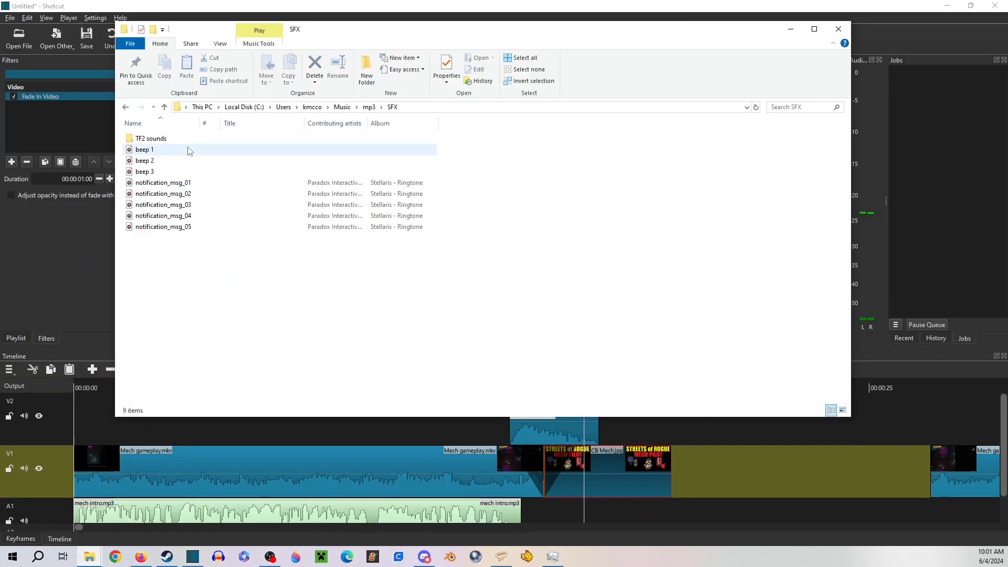
left_click(170, 183)
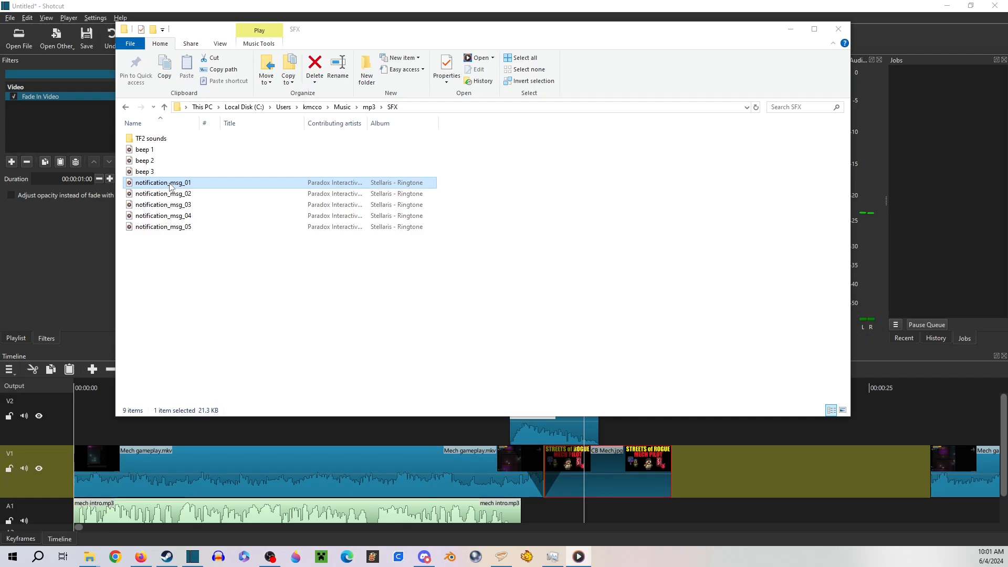
left_click(169, 194)
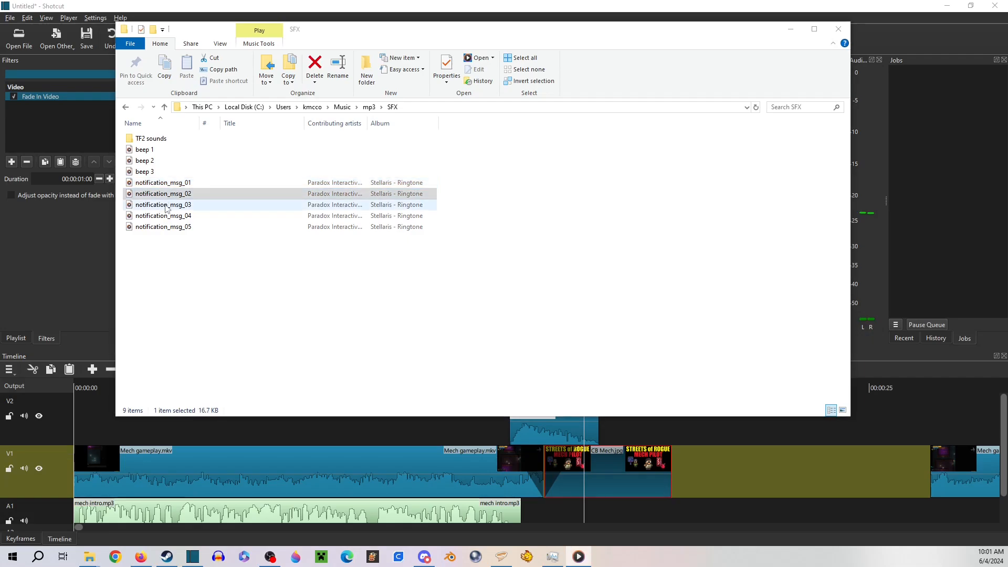
left_click(166, 204)
left_click(162, 216)
left_click(160, 227)
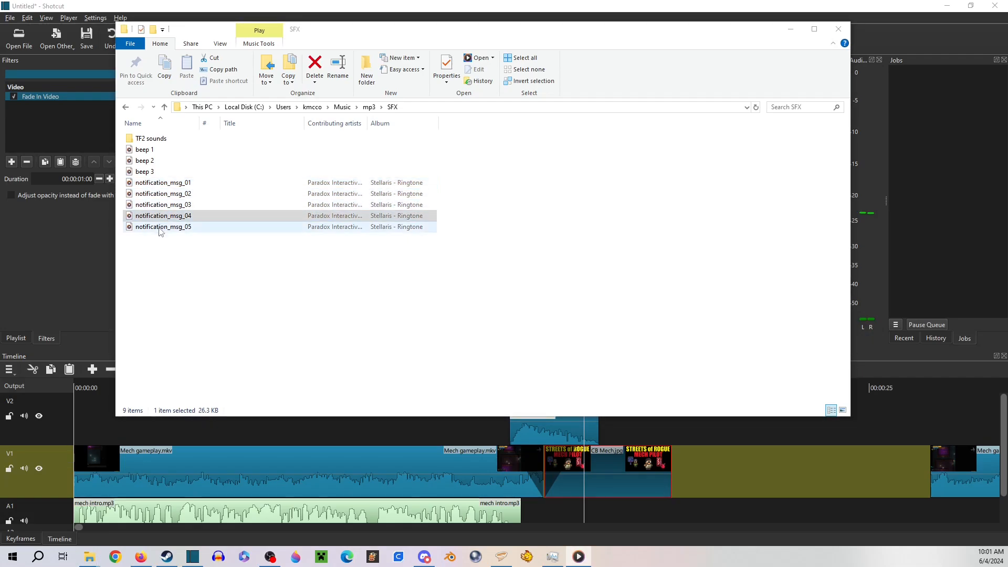
left_click(171, 205)
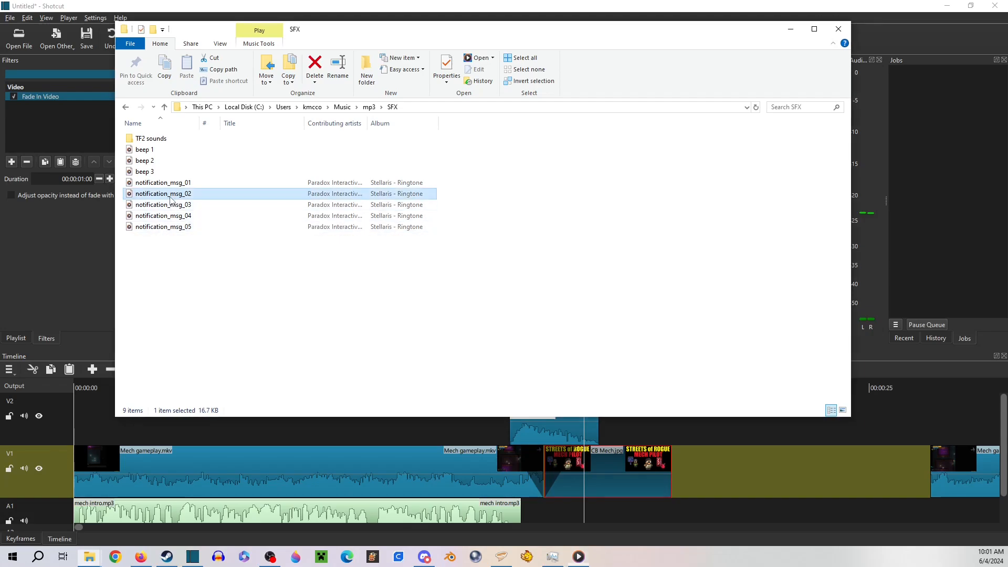
left_click(164, 227)
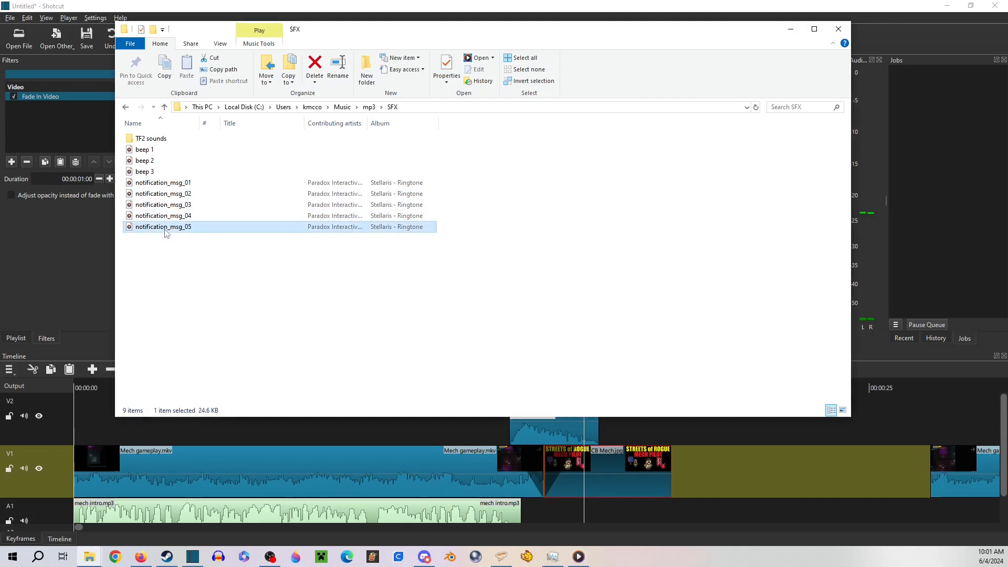
left_click(176, 184)
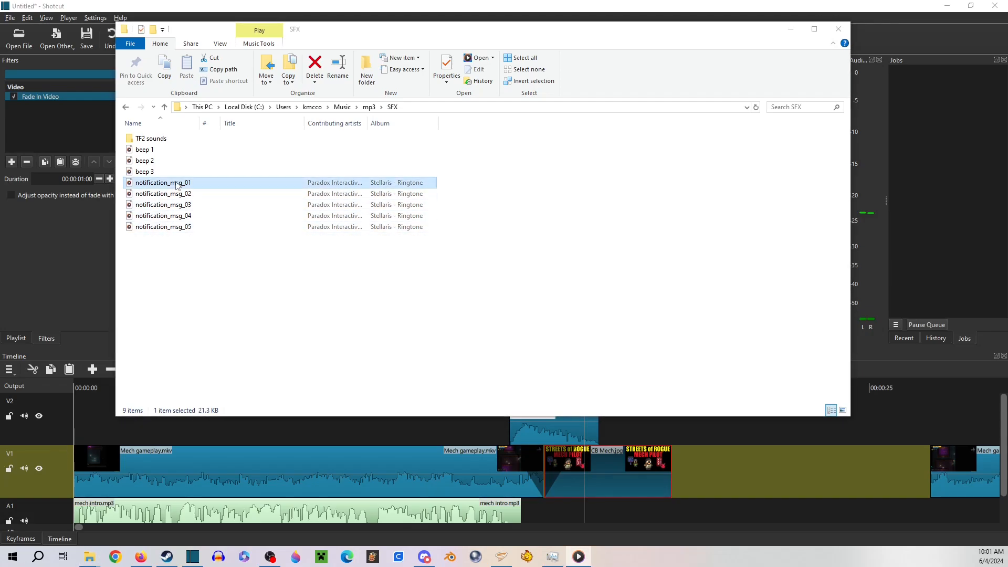
left_click(167, 228)
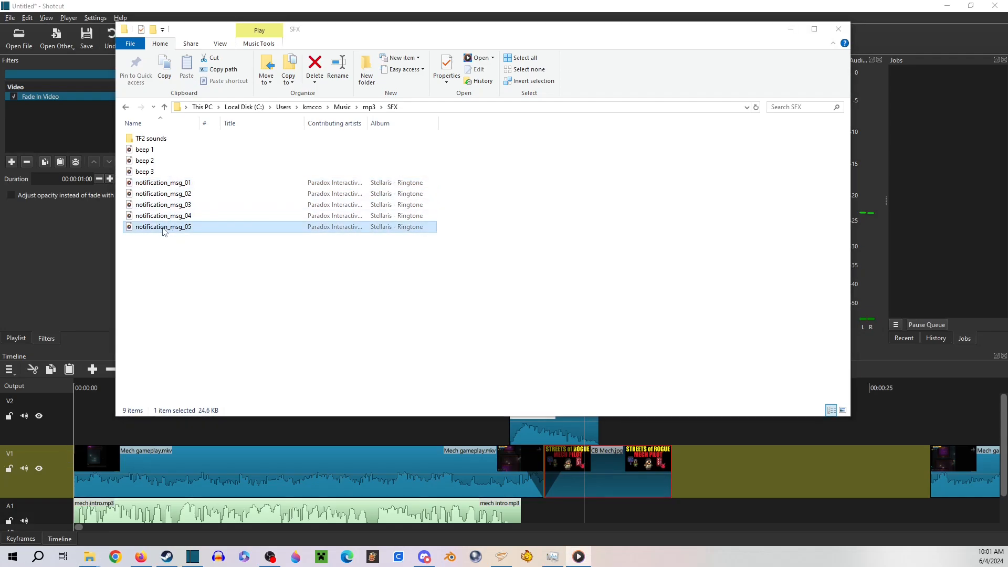
Add the notification_msg_01 sound to track A1 beneath the CB Mech clip, then minimize the SFX folder window
left_click(175, 183)
left_click_drag(172, 185, 568, 509)
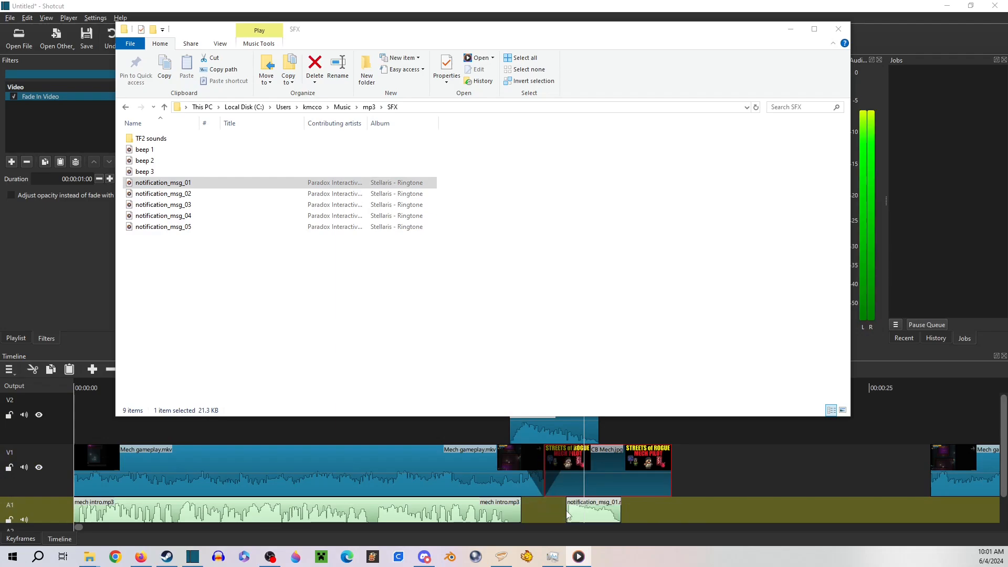
left_click(790, 29)
Play back the title card with its notification sound and trim the CB Mech clip's end to the stopped playhead at 00:00:17:33
left_click(545, 381)
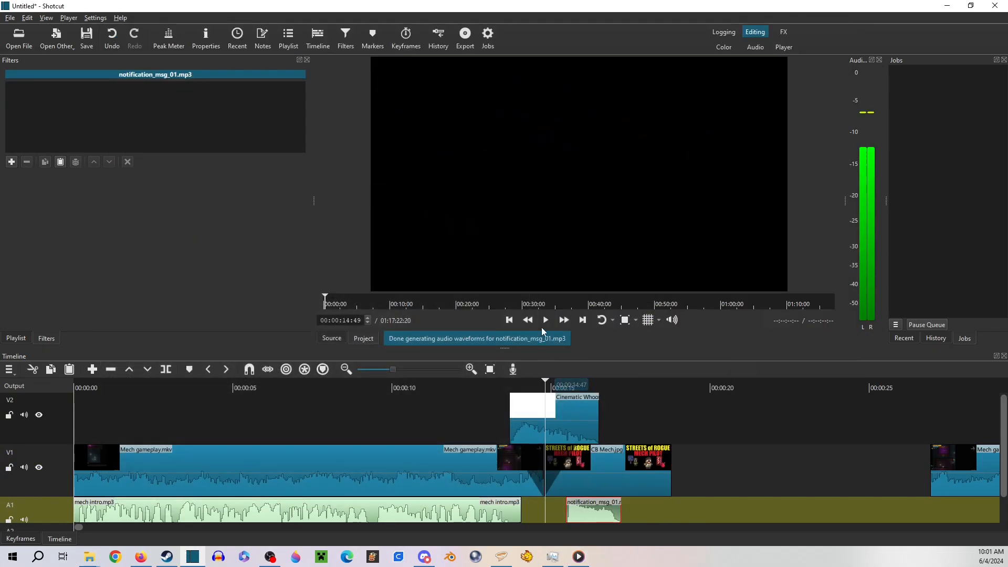
left_click(544, 323)
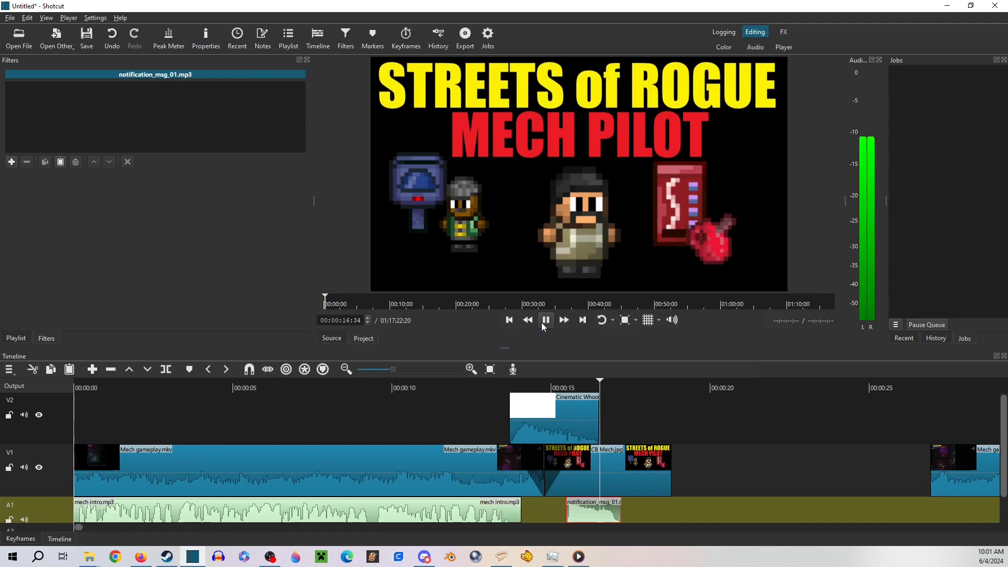
left_click(544, 321)
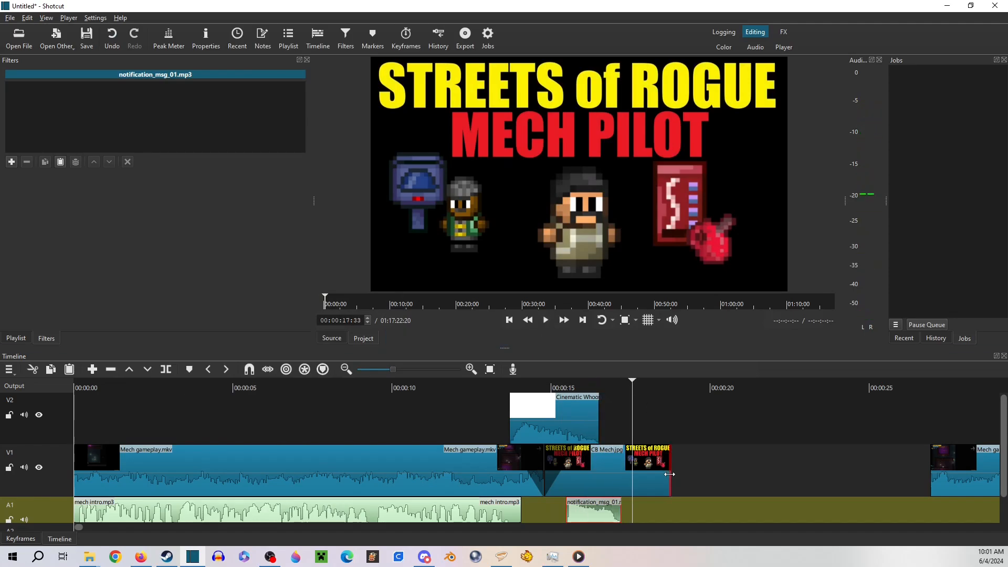
left_click_drag(672, 475, 633, 476)
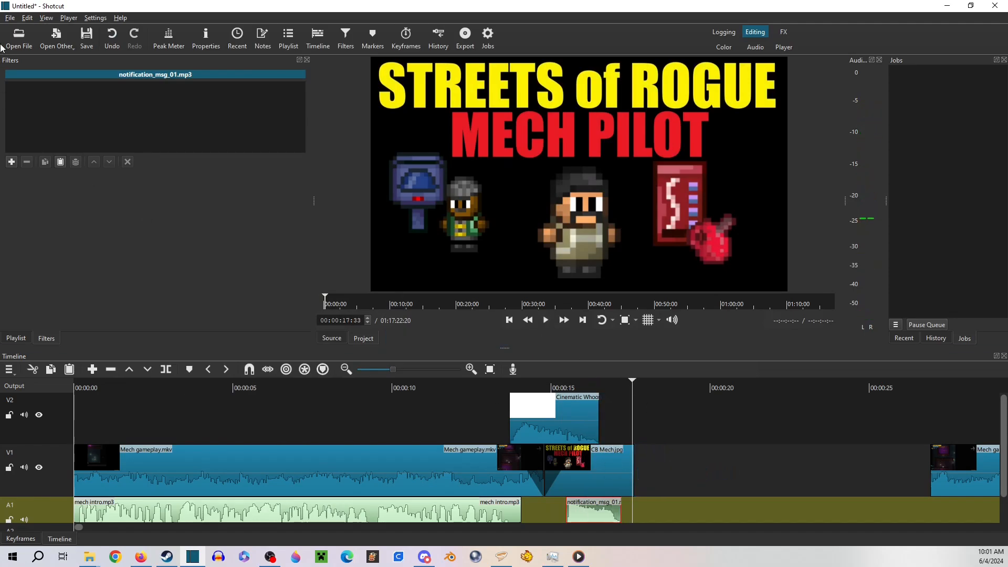
Save the project as an MLT XML file named Streets of Rogue Mech Pilot Guide in the Captures folder
left_click(9, 18)
left_click(24, 93)
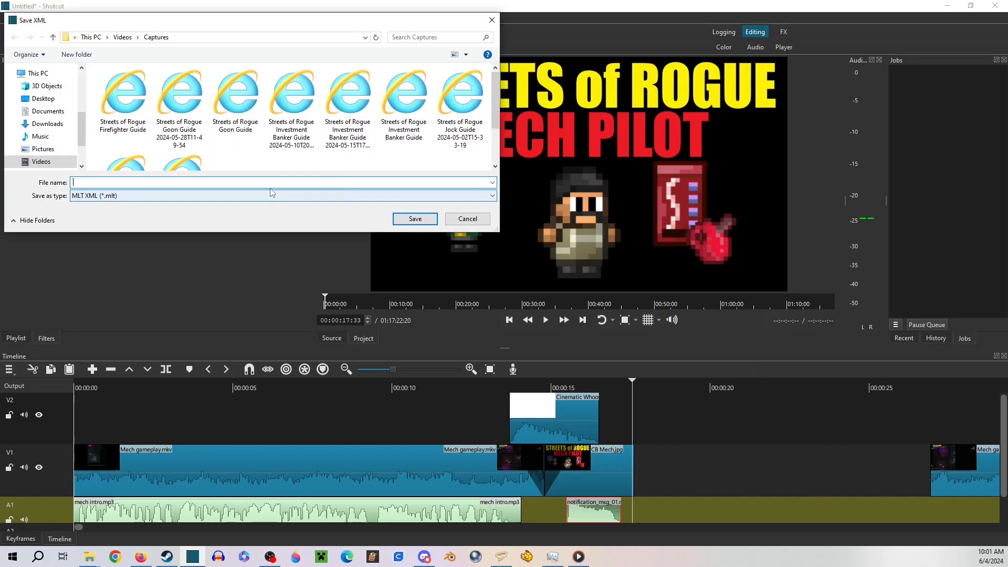
type("Streets")
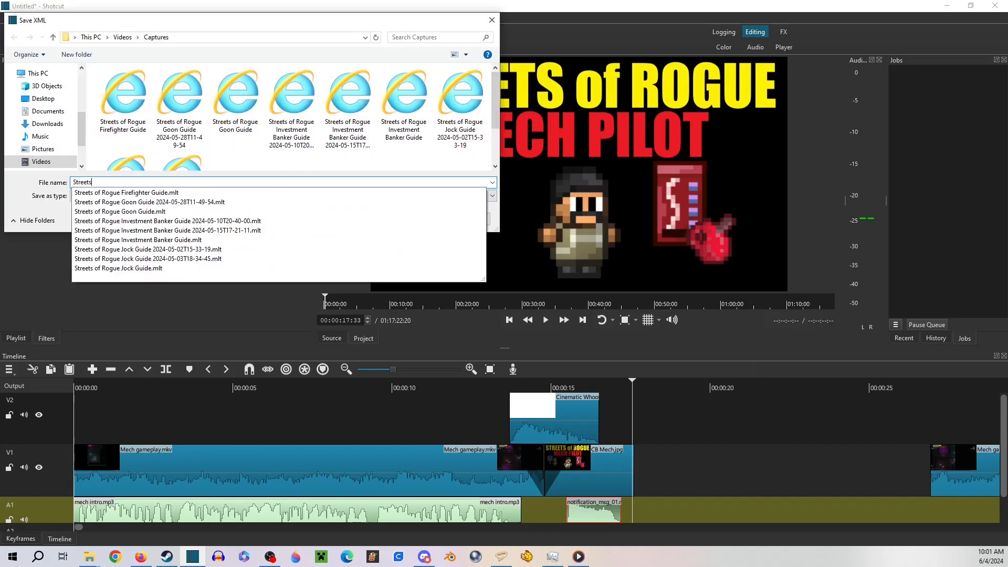
type(" of Rogue Mech")
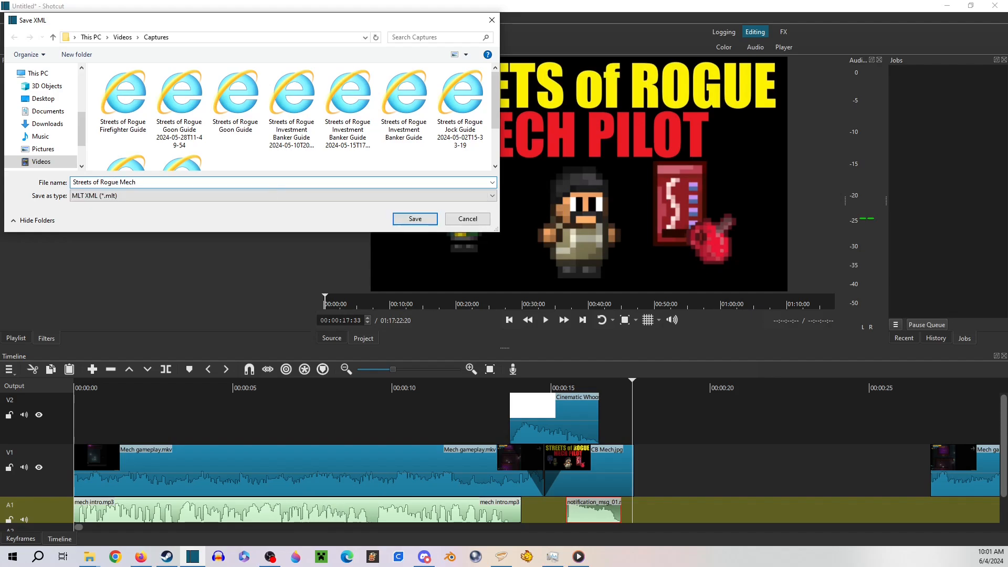
type(" PILOT")
key("BackSpace")
type("lot Guide")
left_click(410, 220)
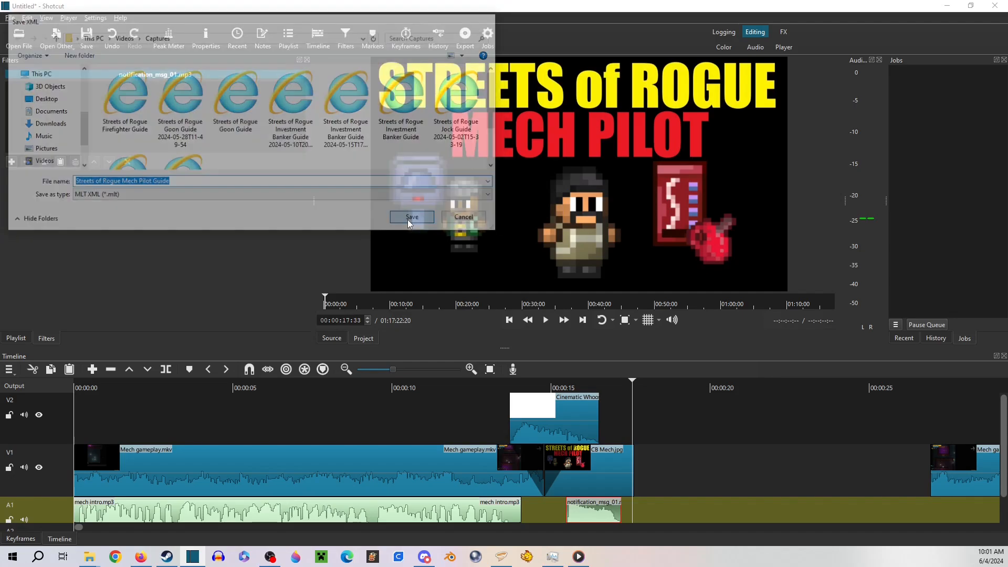